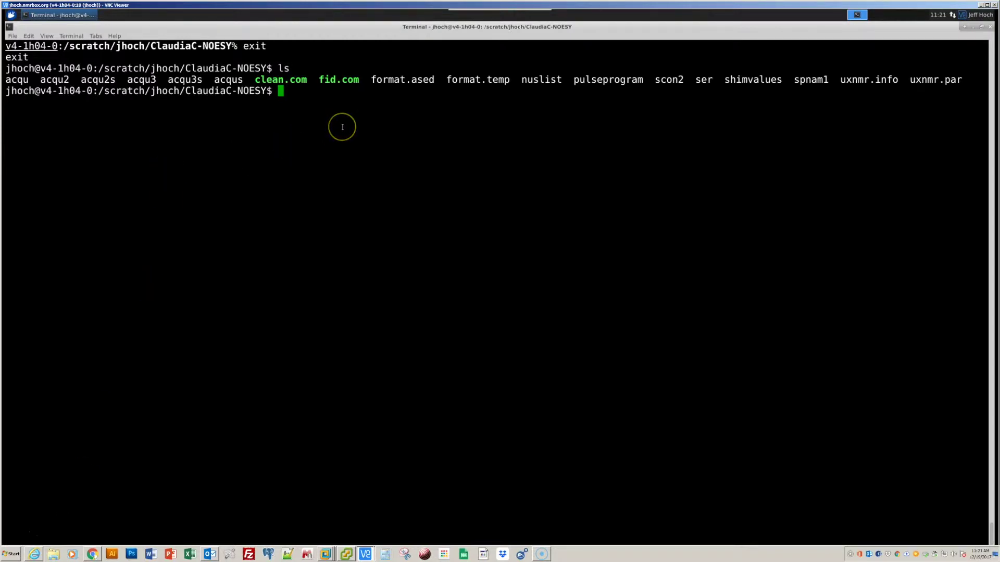
Start a C shell with csh, then run bruker to open the Bruker conversion utility.
text(csh)
key(Return)
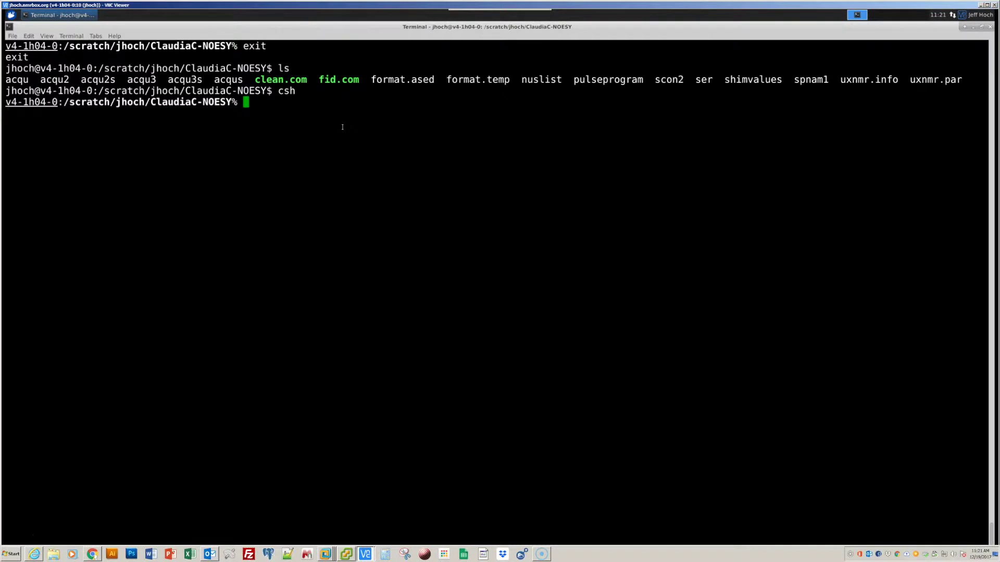
text(bruker)
key(Return)
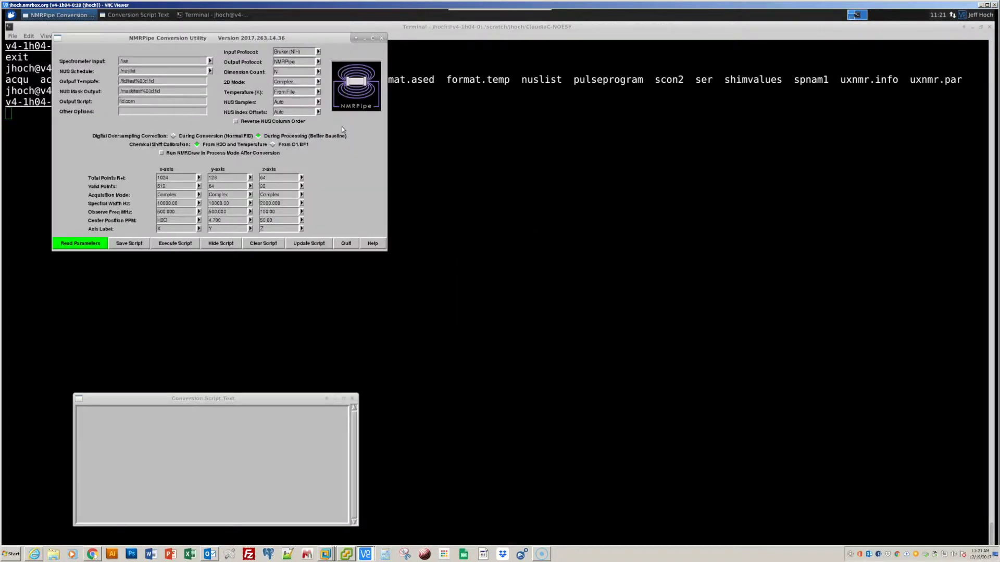
Select ser as the spectrometer input and nuslist as the NUS schedule, then read the parameters.
drag(323, 38, 330, 141)
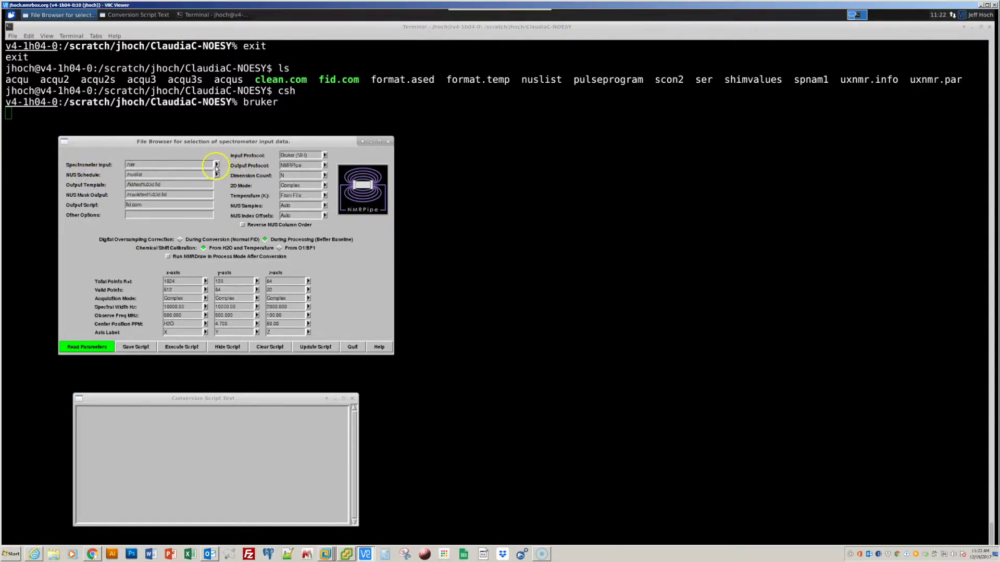
click(216, 165)
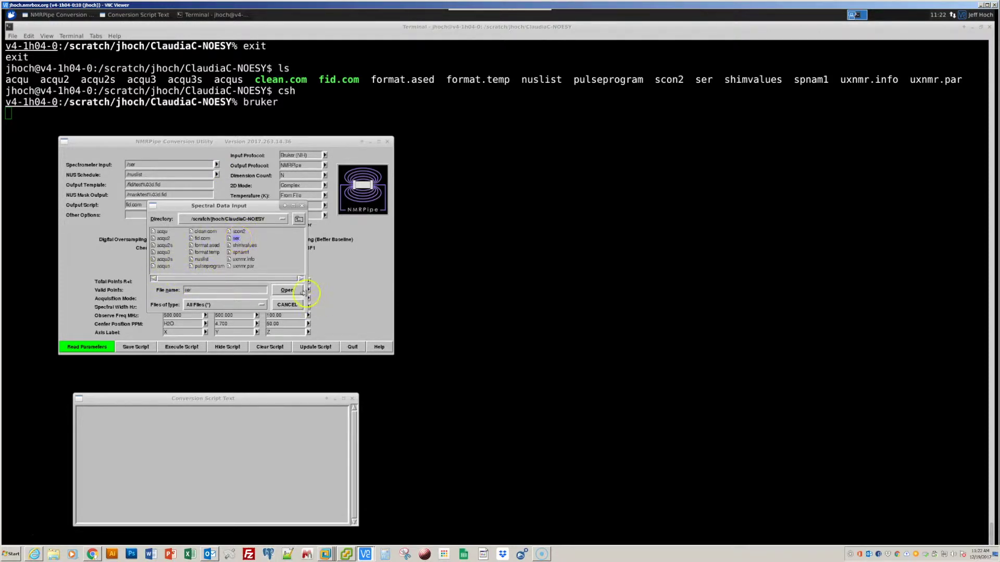
click(296, 290)
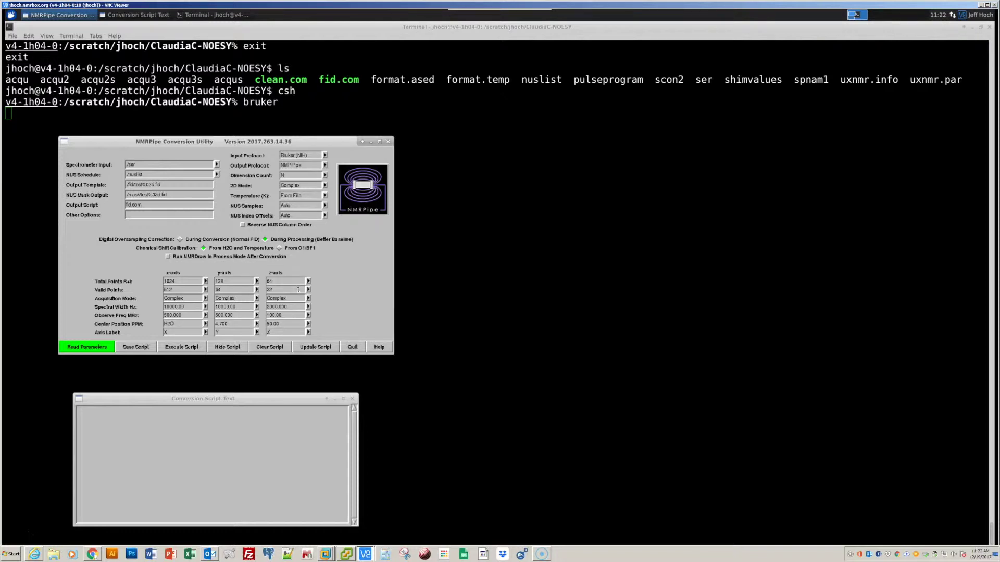
click(217, 175)
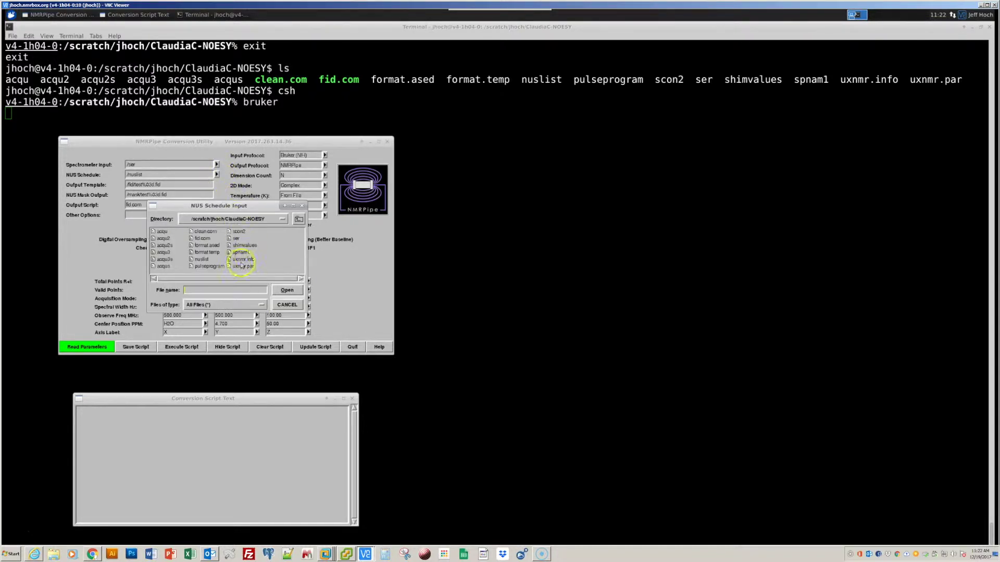
click(202, 259)
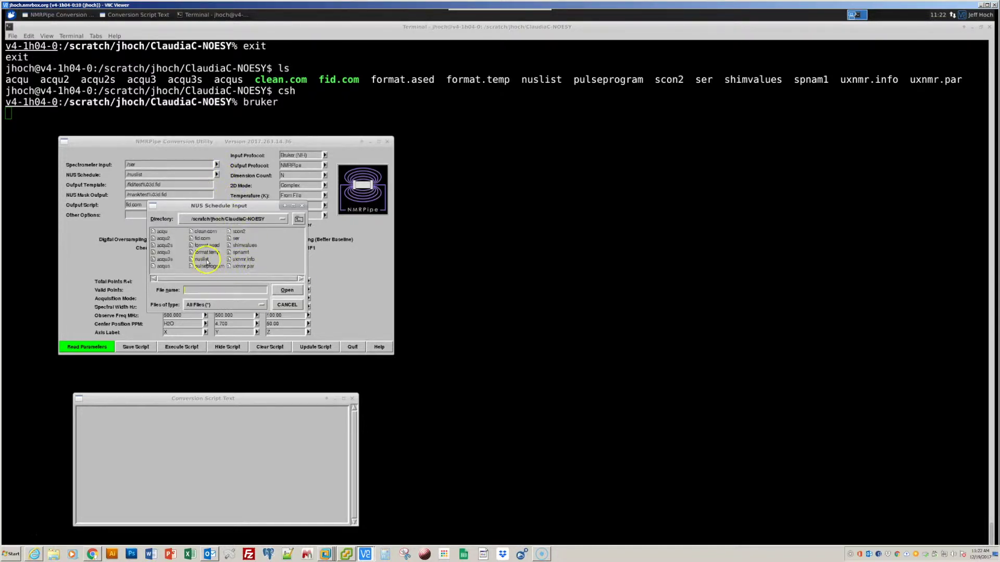
click(287, 292)
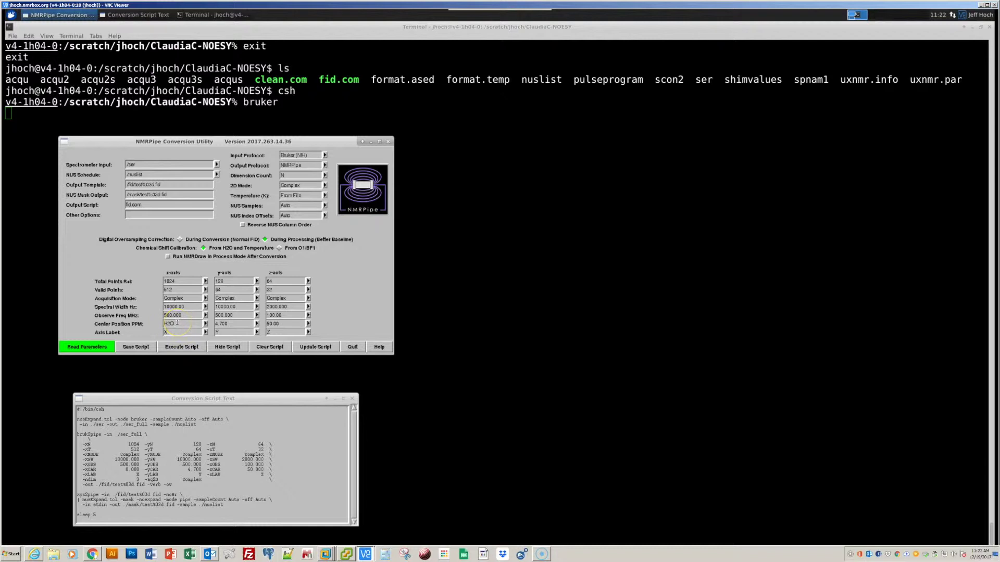
click(83, 348)
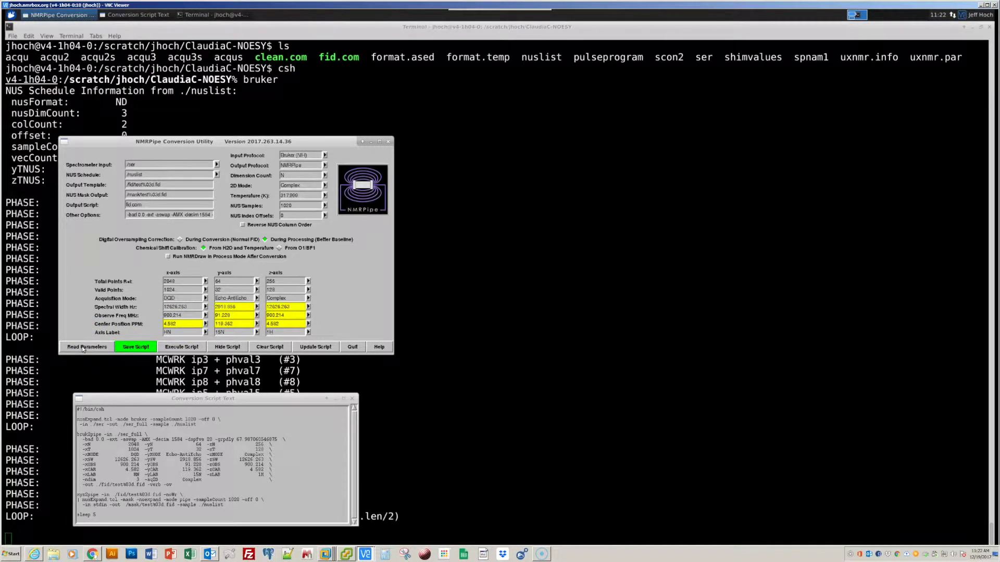
Correct the value in the Temperature field.
click(172, 315)
drag(297, 195, 280, 196)
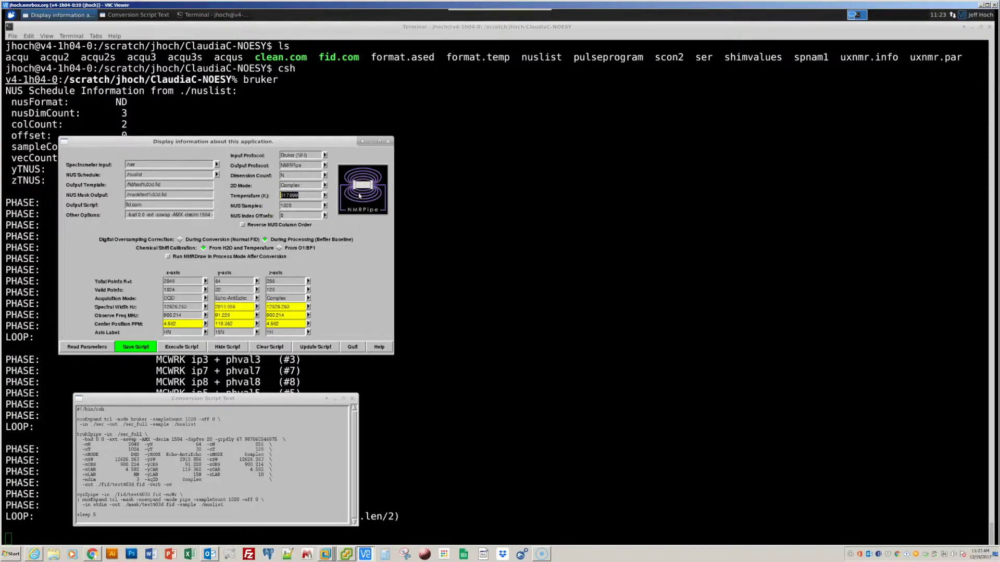
text(315)
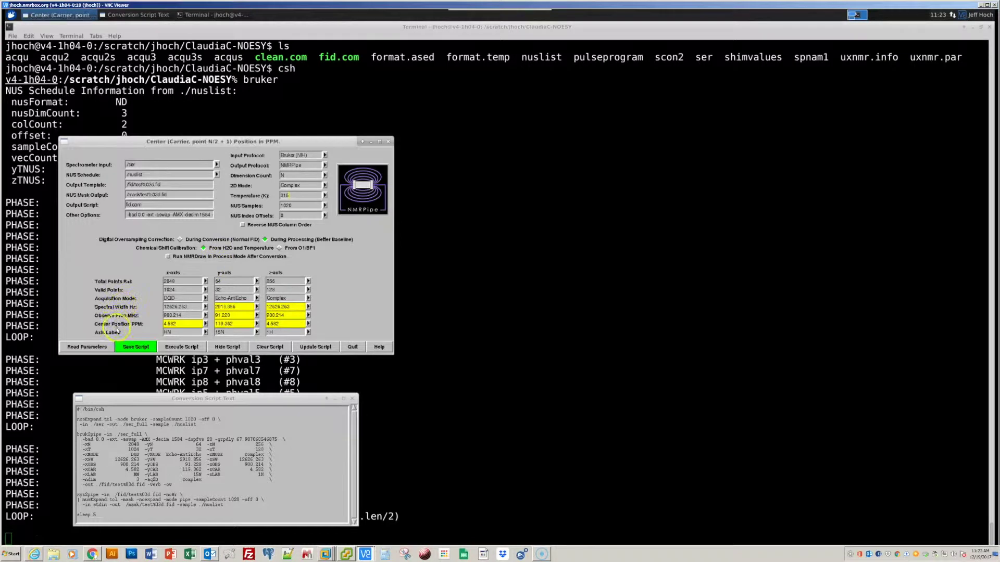
click(134, 331)
Set the x-axis (HN) centre position to H2O and re-read the parameters.
click(188, 326)
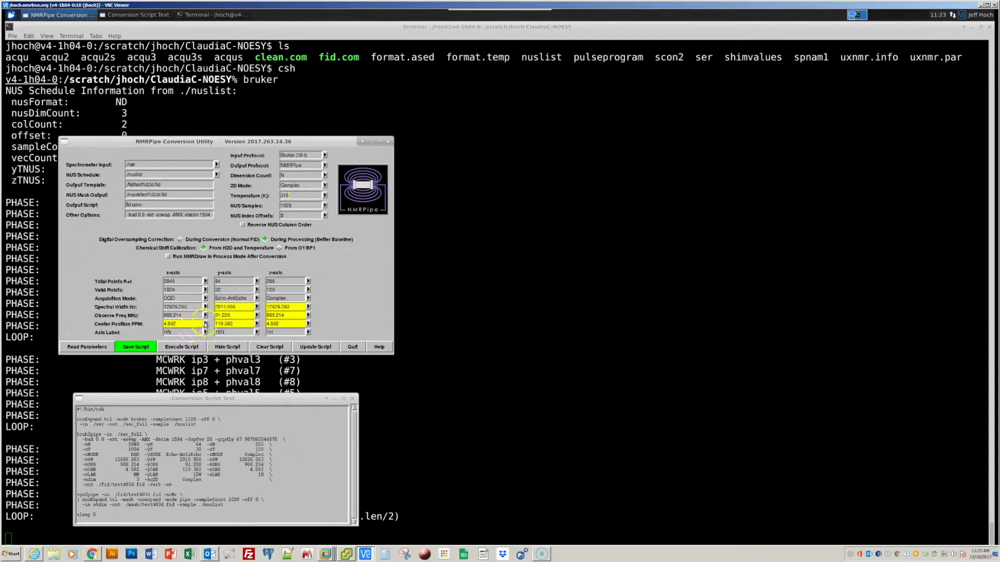
click(205, 324)
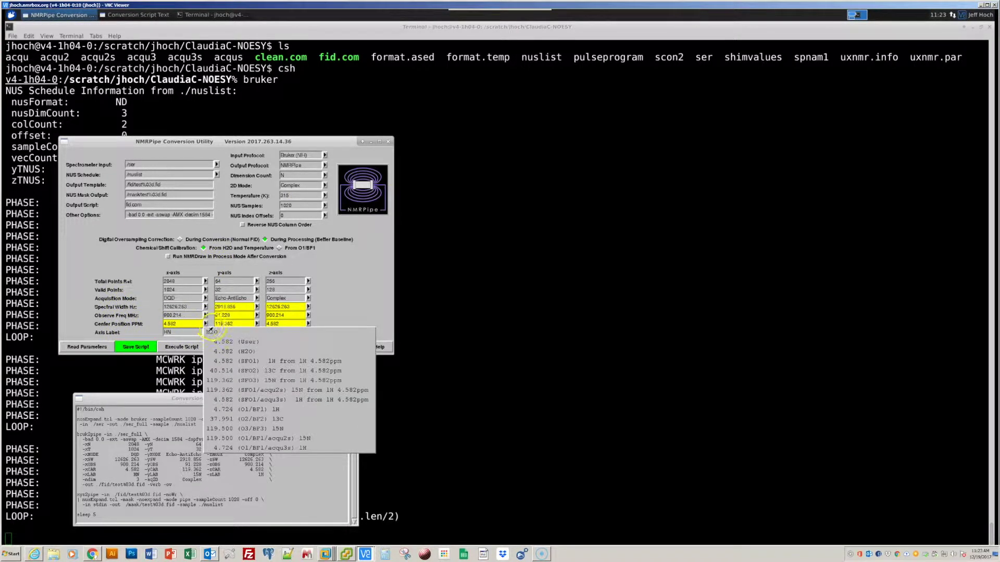
click(211, 333)
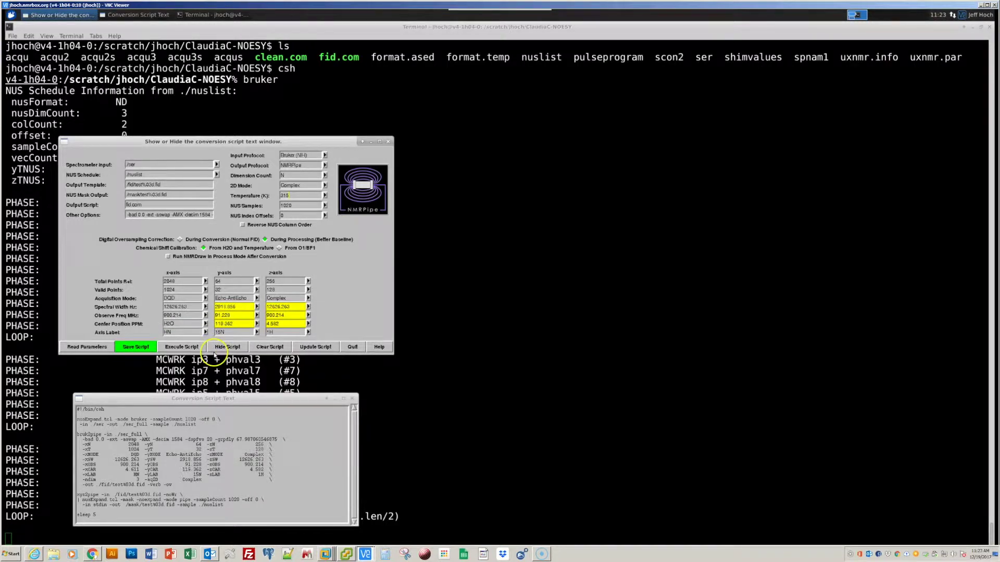
click(89, 351)
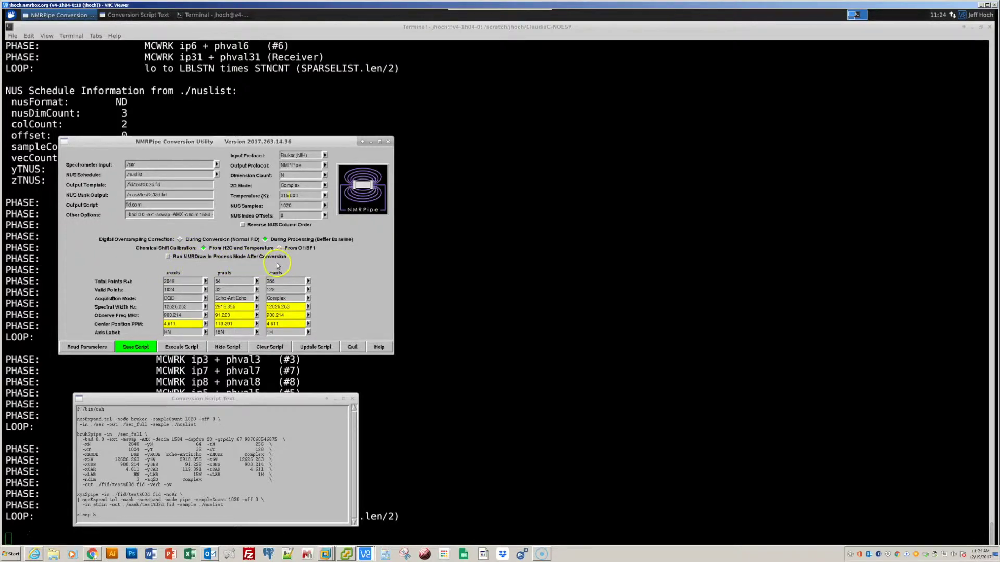
Enable 'Run NMRDraw in Process Mode After Conversion' so the script ends with nmrDraw -process.
click(168, 257)
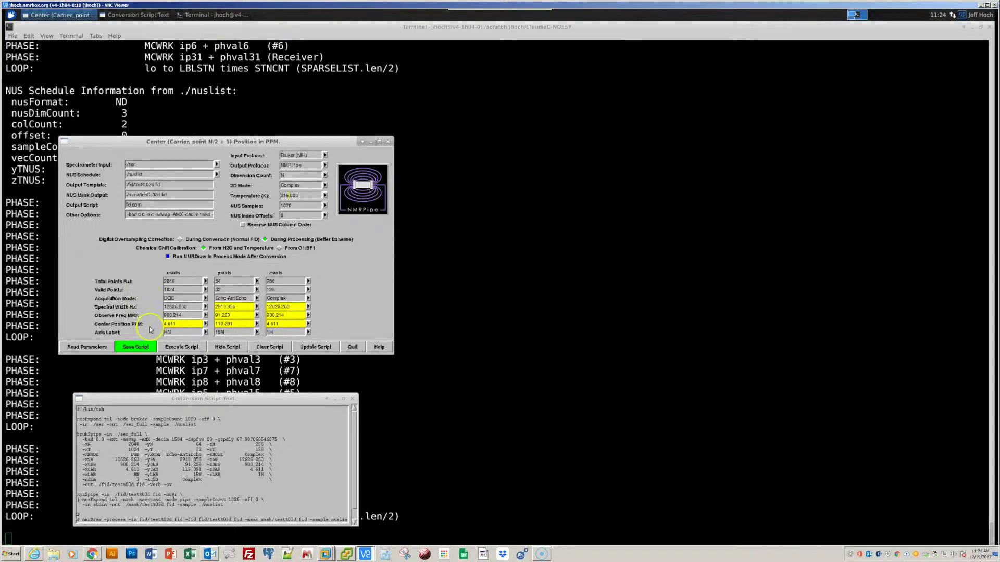
Save the script, overwriting fid.com, and execute the conversion.
click(130, 348)
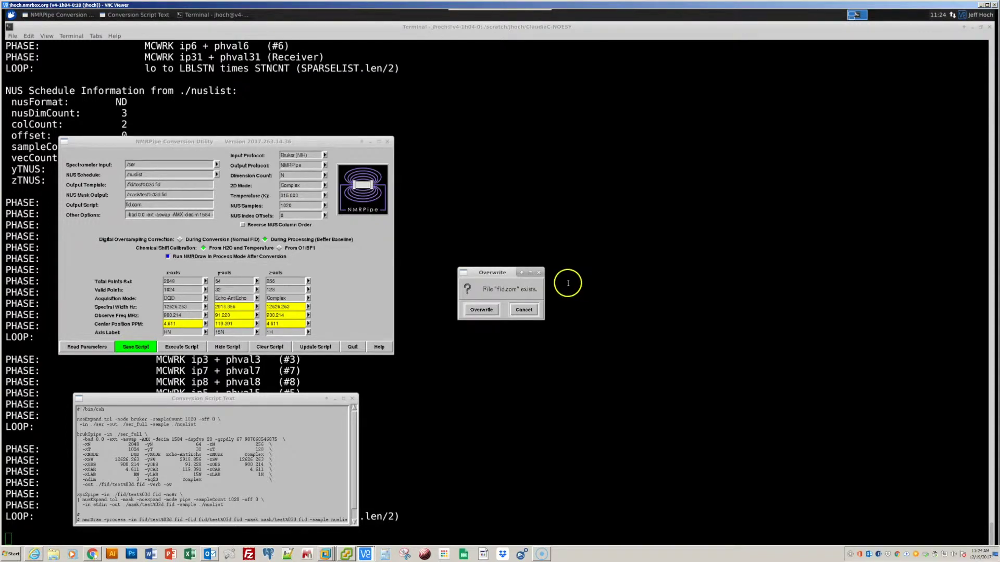
click(492, 308)
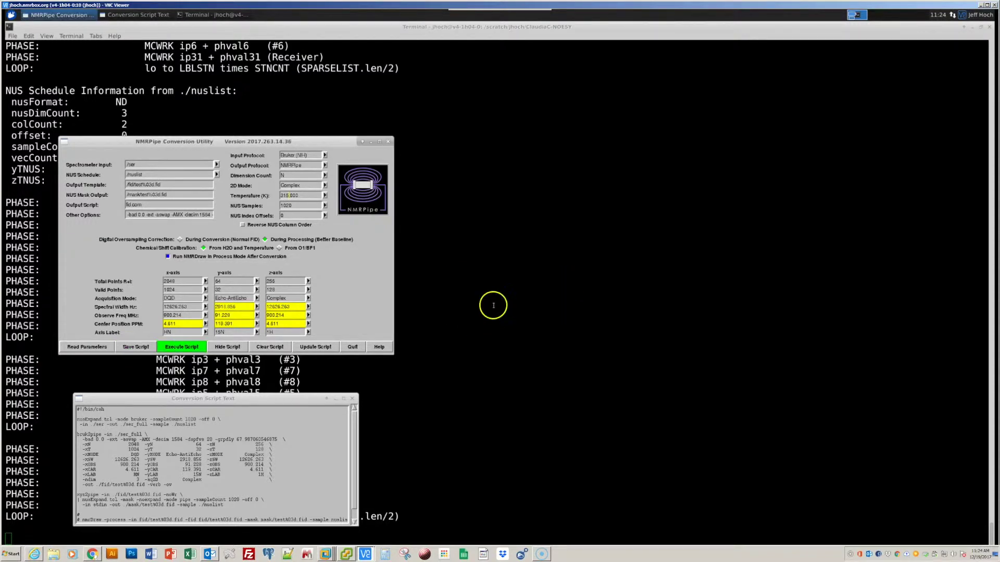
click(182, 345)
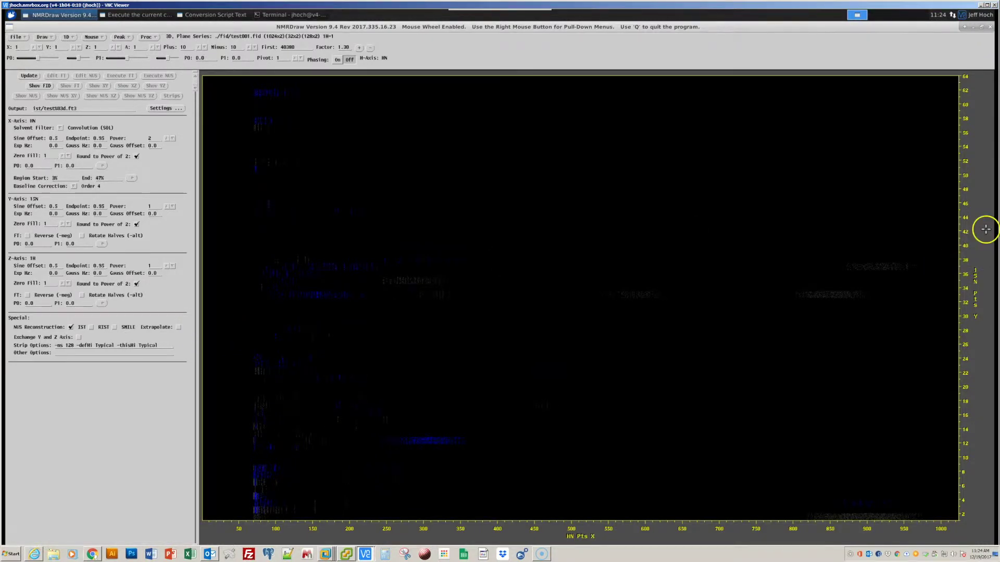
Lower the contour levels, move to plane test003.fid, and overlay horizontal 1D slices.
scroll(985, 229, down, 3)
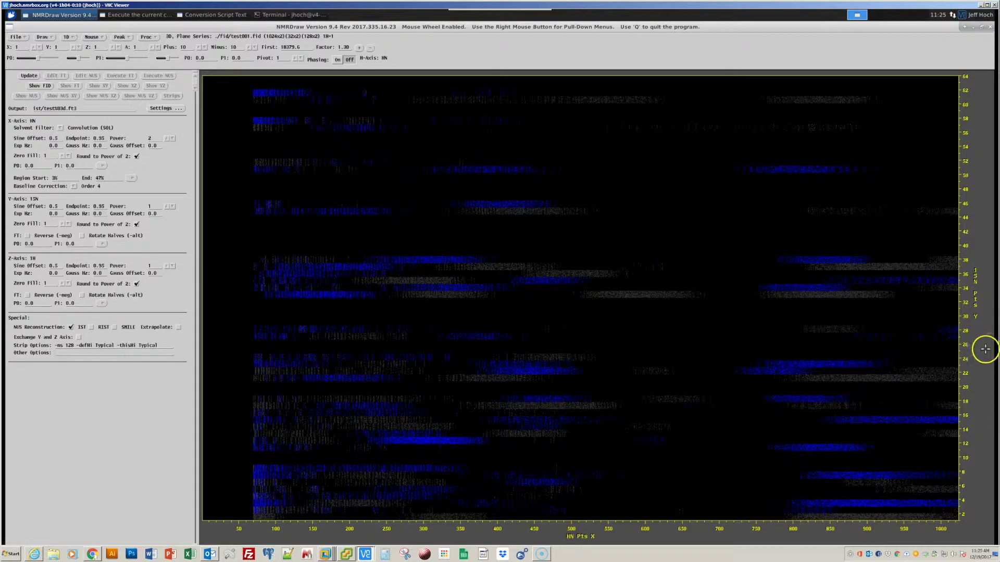
scroll(792, 335, down, 2)
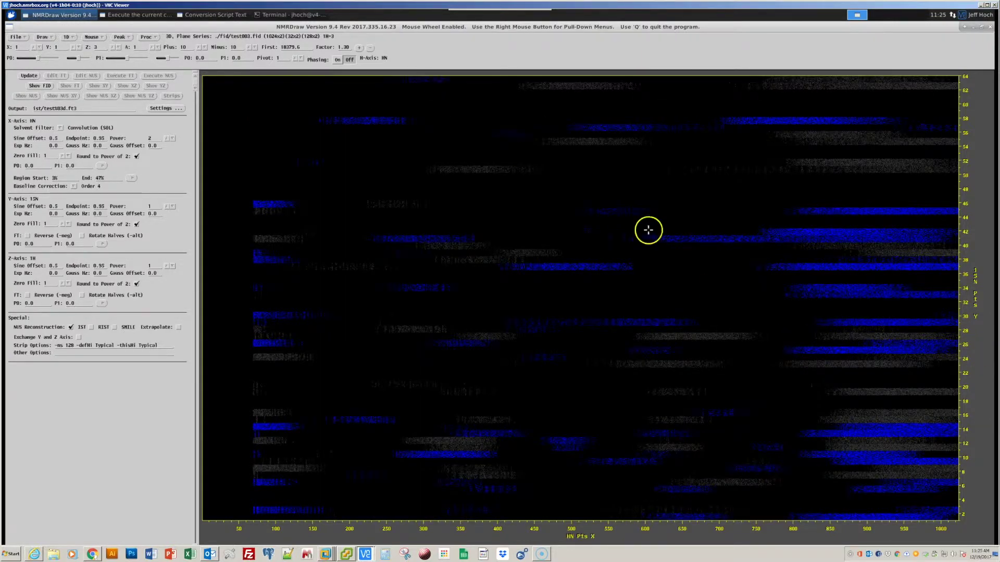
click(99, 38)
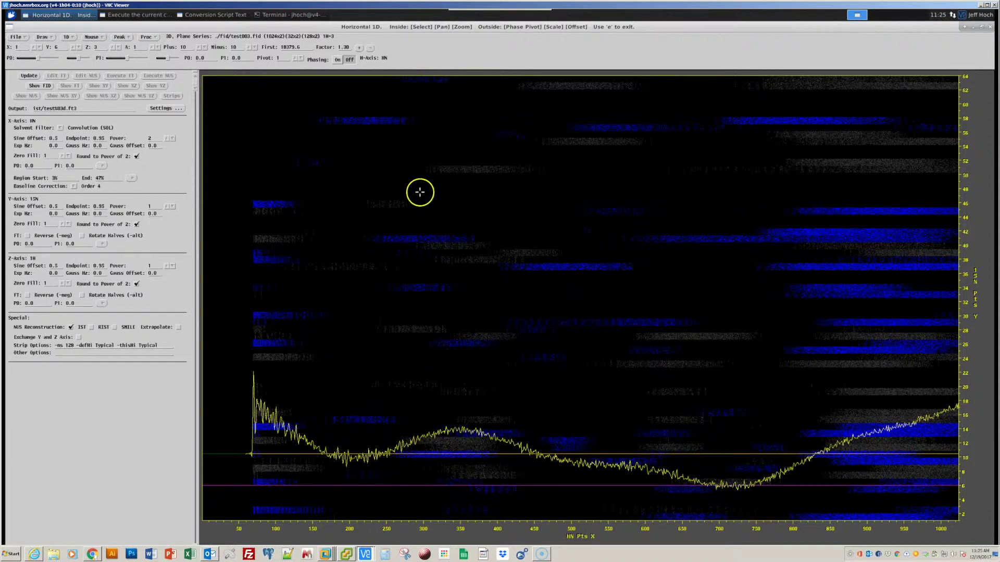
Return to plane 1, set the phasing pivot at point 332, and show the row-2 trace.
key(Down)
key(Down)
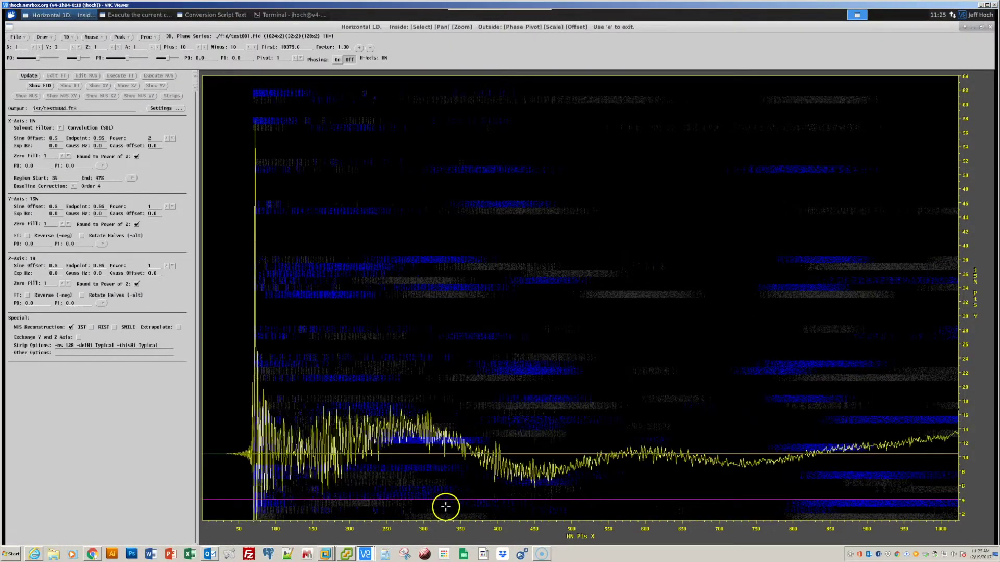
click(447, 525)
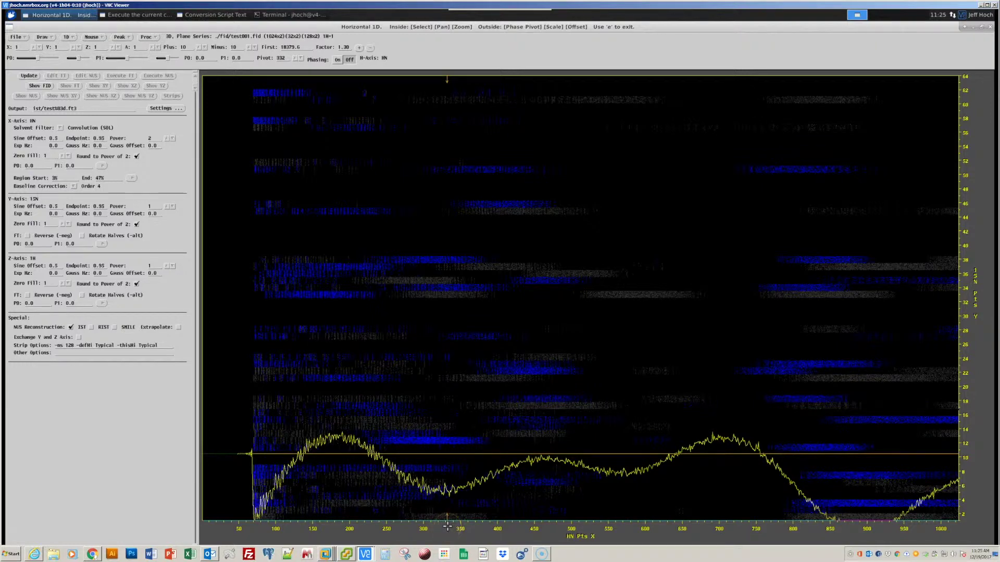
click(391, 512)
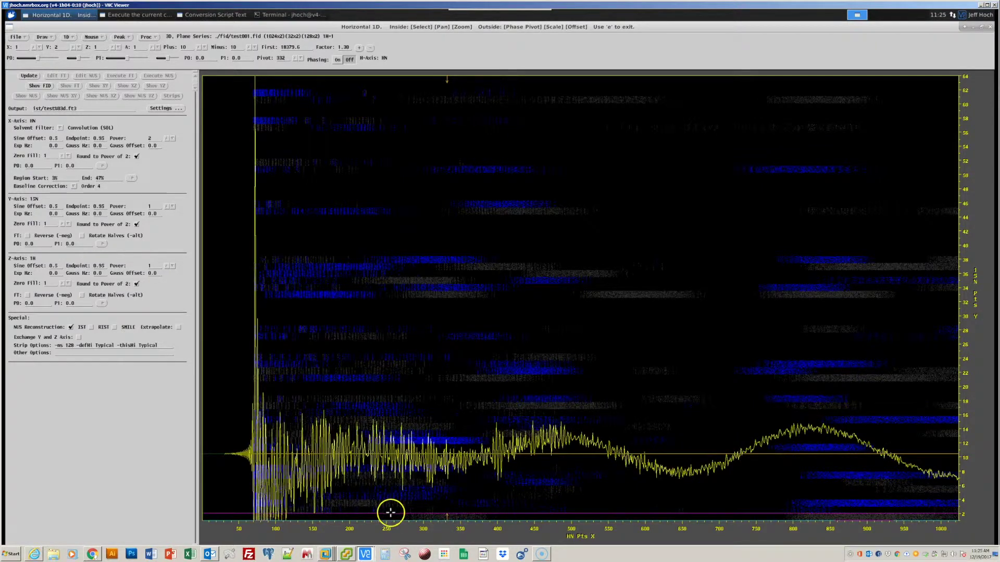
click(390, 516)
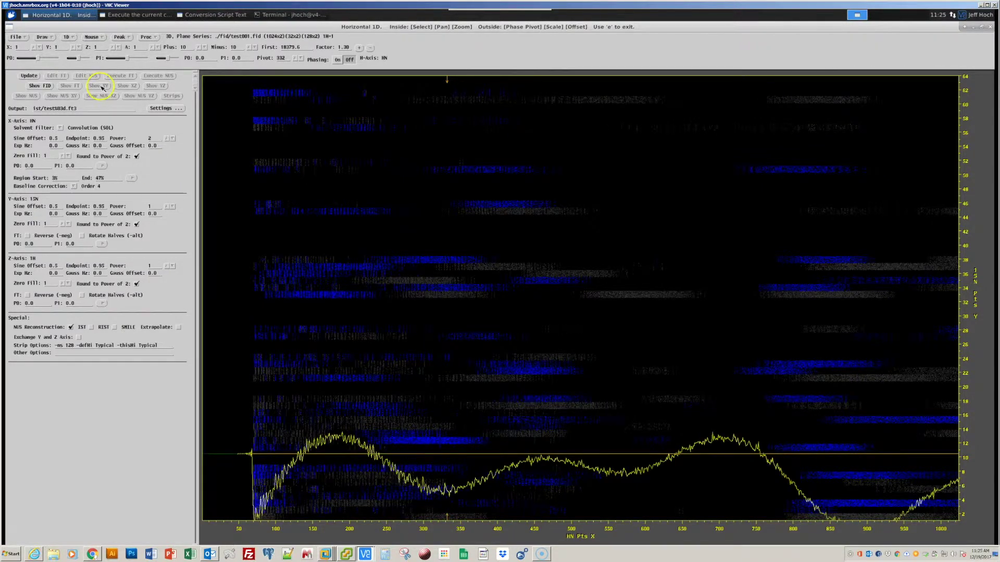
click(76, 47)
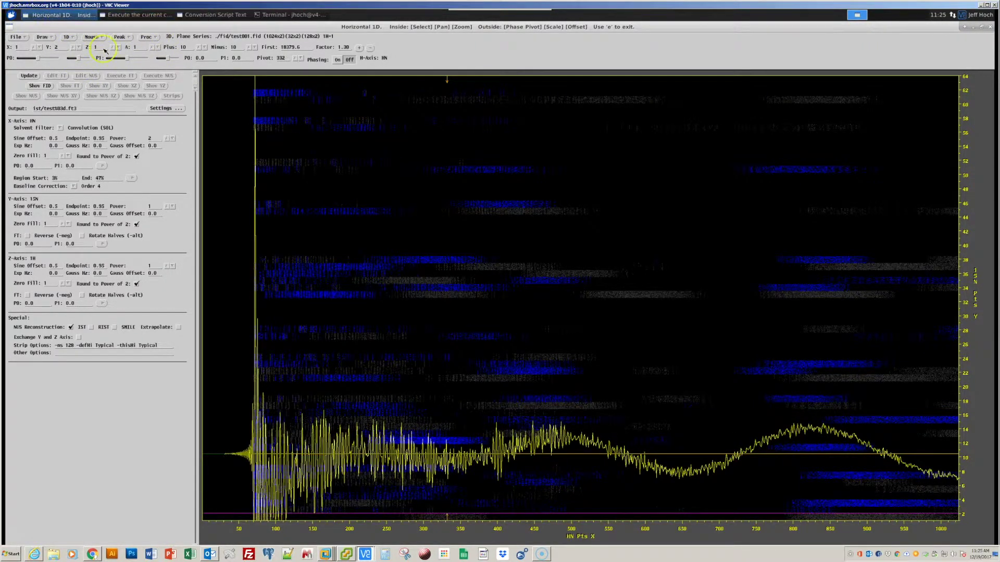
click(156, 37)
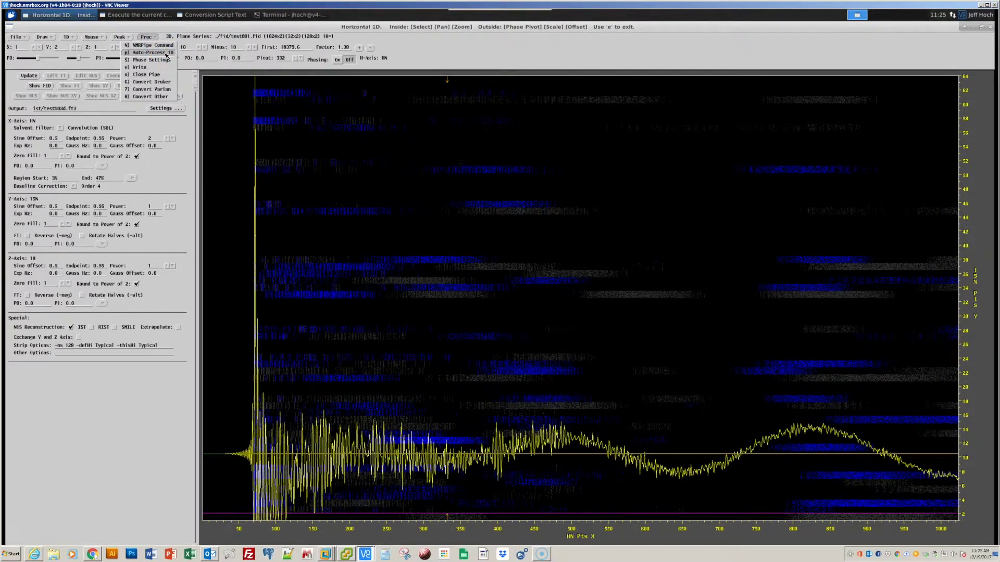
Auto-process the slice, phase it interactively to P0 -61.0, and generate the processing scripts.
click(166, 53)
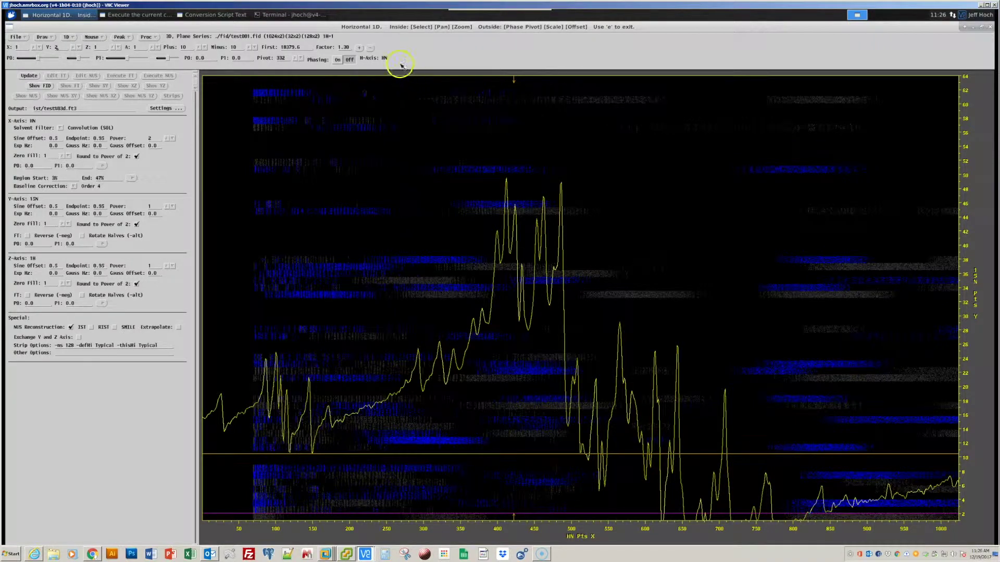
click(338, 60)
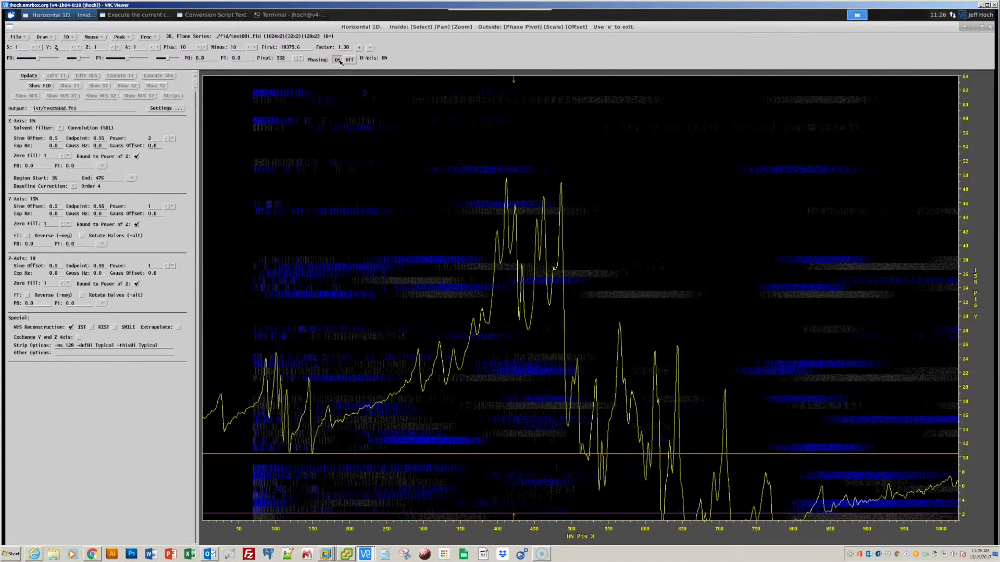
click(337, 95)
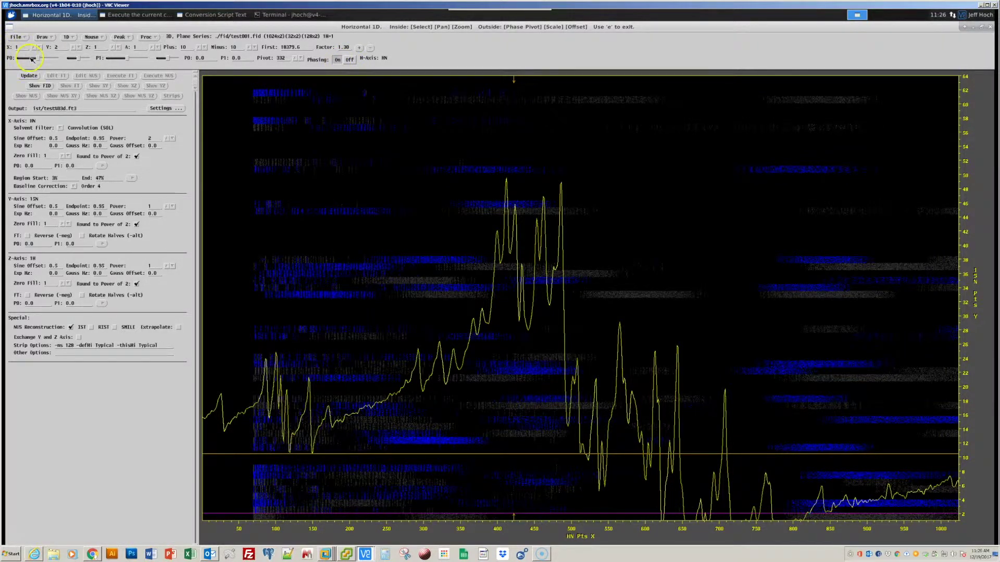
mouse_move(31, 58)
mouse_down()
mouse_move(47, 60)
mouse_move(22, 61)
mouse_move(54, 59)
mouse_up()
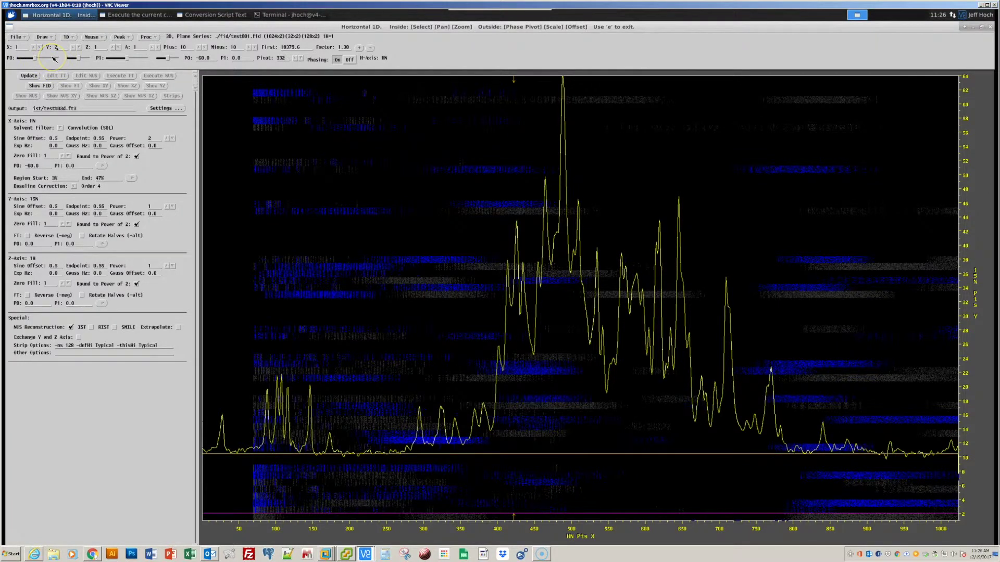
click(23, 61)
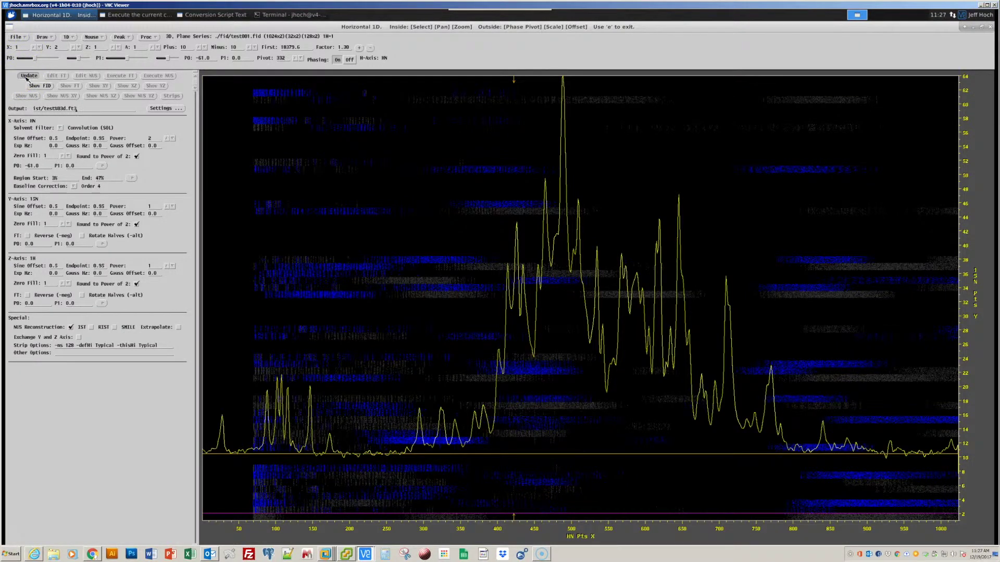
click(26, 78)
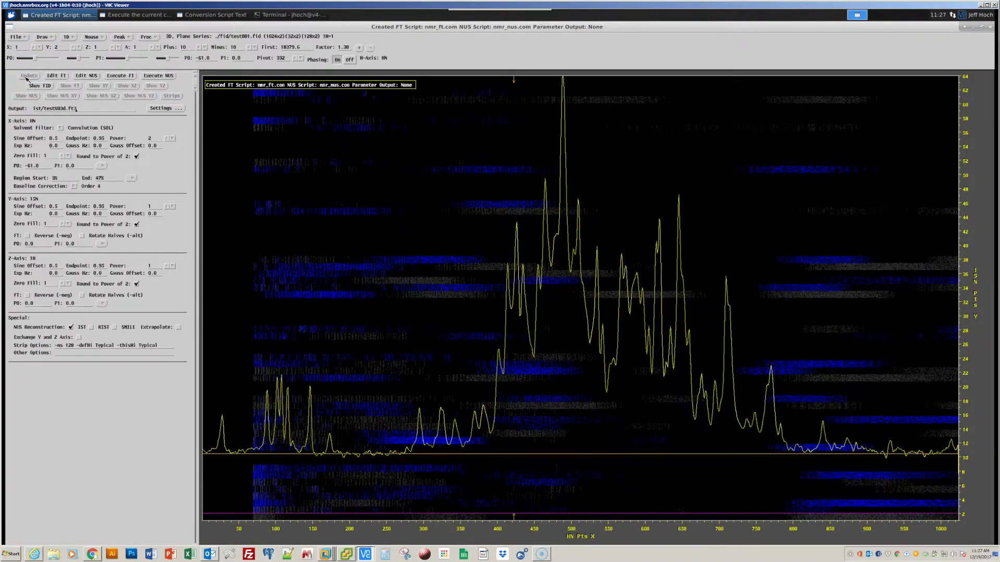
Open nmr_ft.com in the macro editor and review its basicFT3.com header and commands.
click(57, 76)
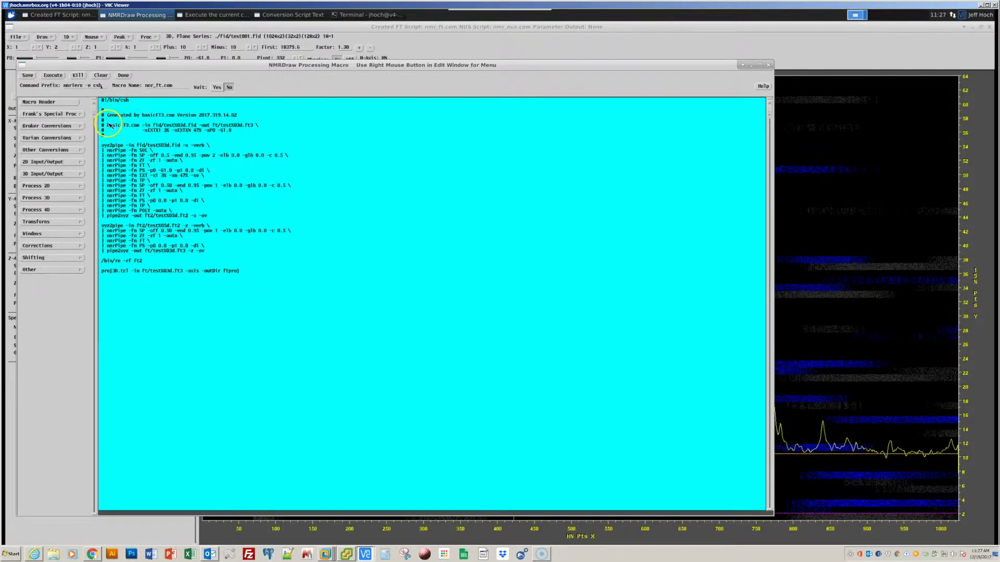
triple_click(138, 127)
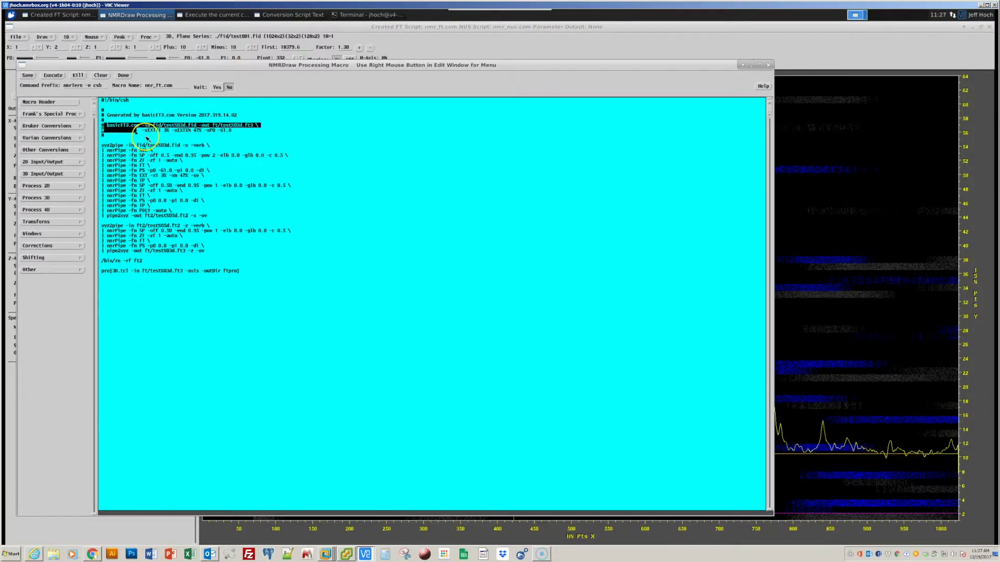
click(147, 140)
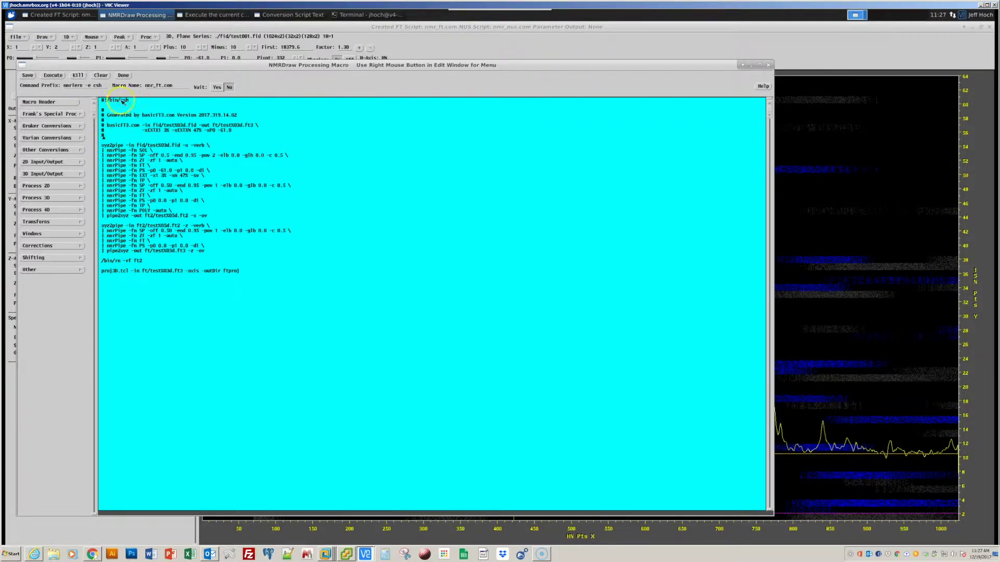
Close the editor and run the FT processing script, confirming with Continue.
click(123, 76)
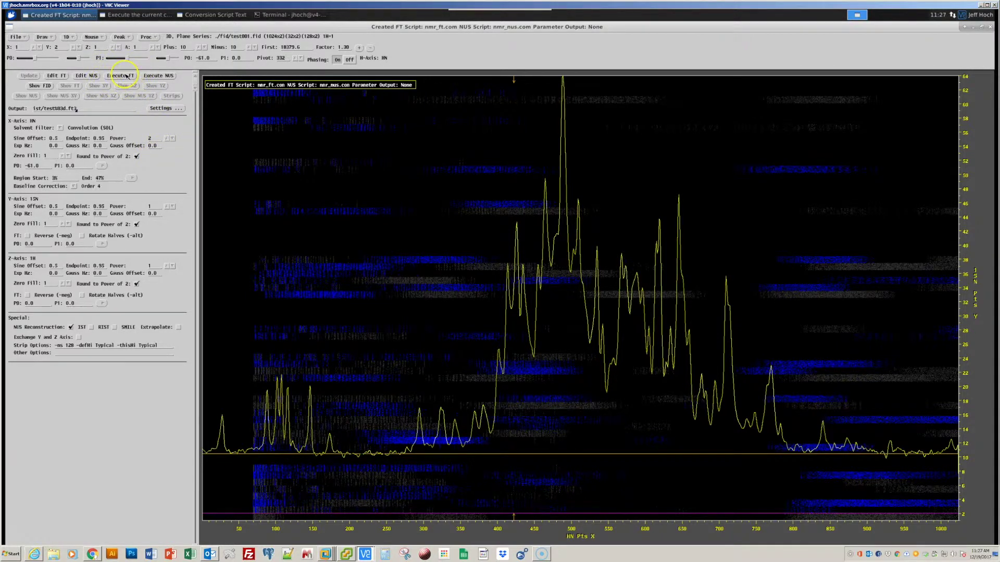
click(128, 76)
click(115, 78)
click(154, 139)
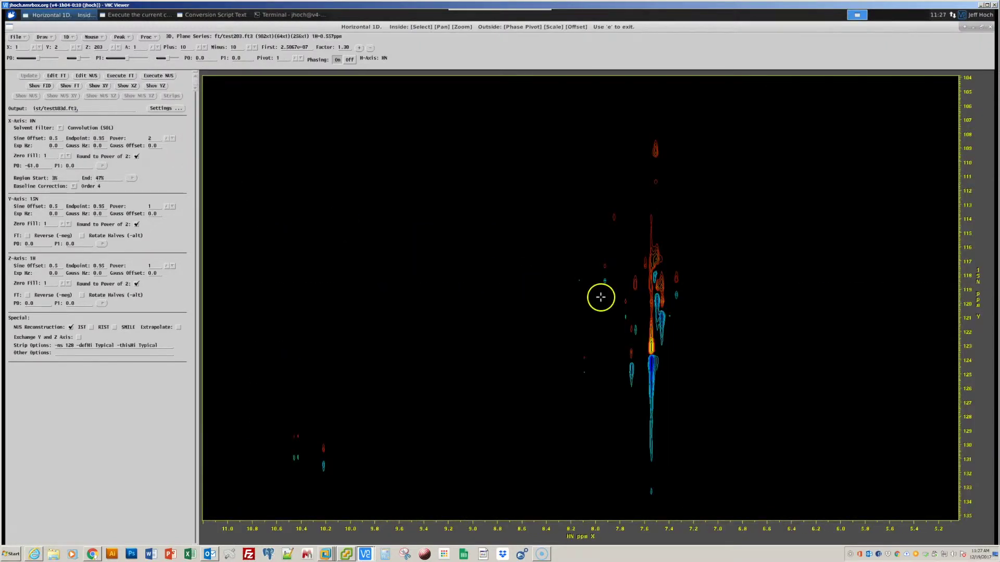
Step through the processed 15N–HN planes, then display the projXY.dat projection.
key(Up)
key(Up)
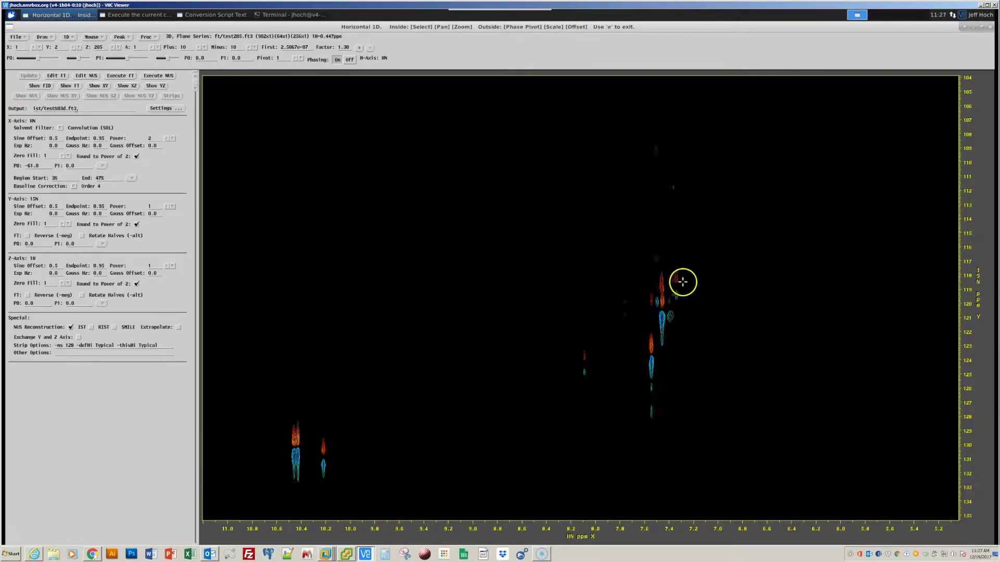
key(Up)
key(Up)
key(Up)
key(Up)
key(Up)
key(Up)
key(Up)
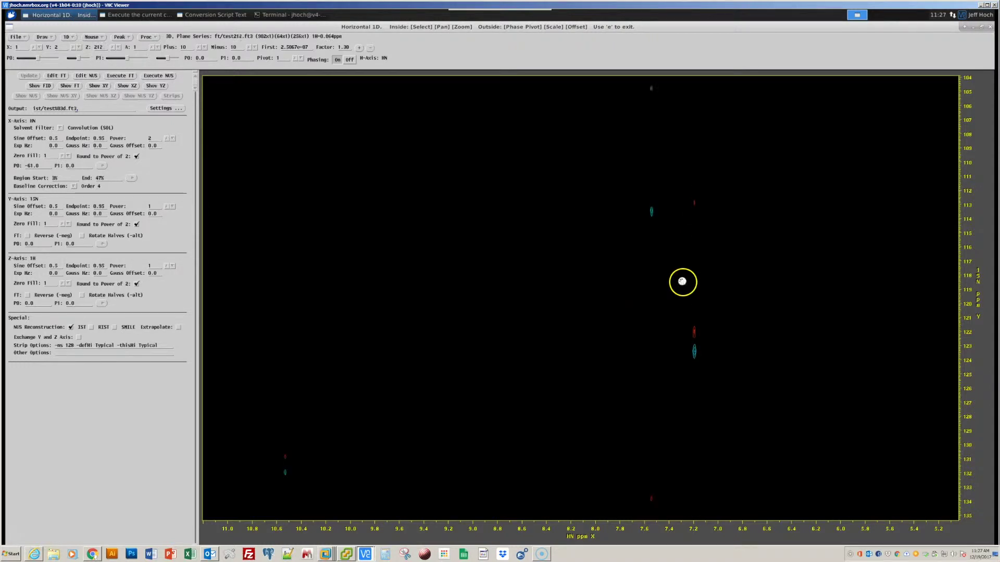
key(Up)
key(Up)
key(Up)
key(Up)
key(Up)
key(Up)
key(Up)
key(Up)
key(Down)
key(Down)
key(Down)
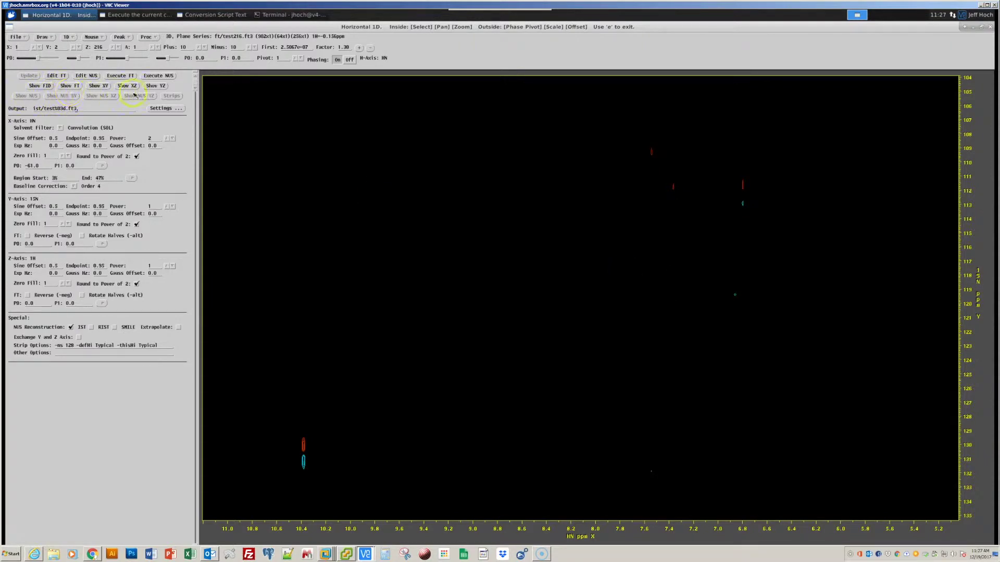
click(99, 86)
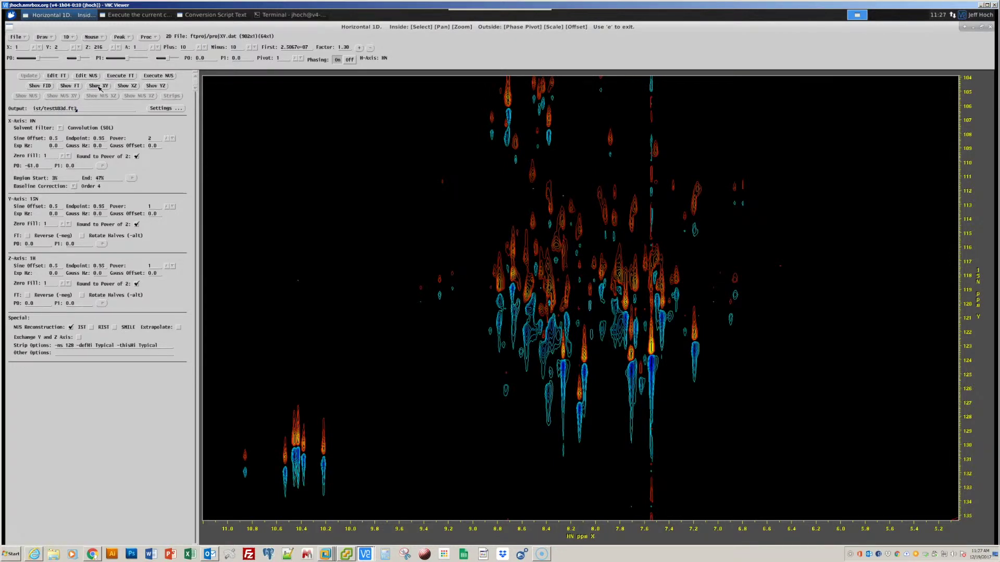
Compare the HN–1H projection, then return to the HN–15N projection projXY.dat.
click(127, 86)
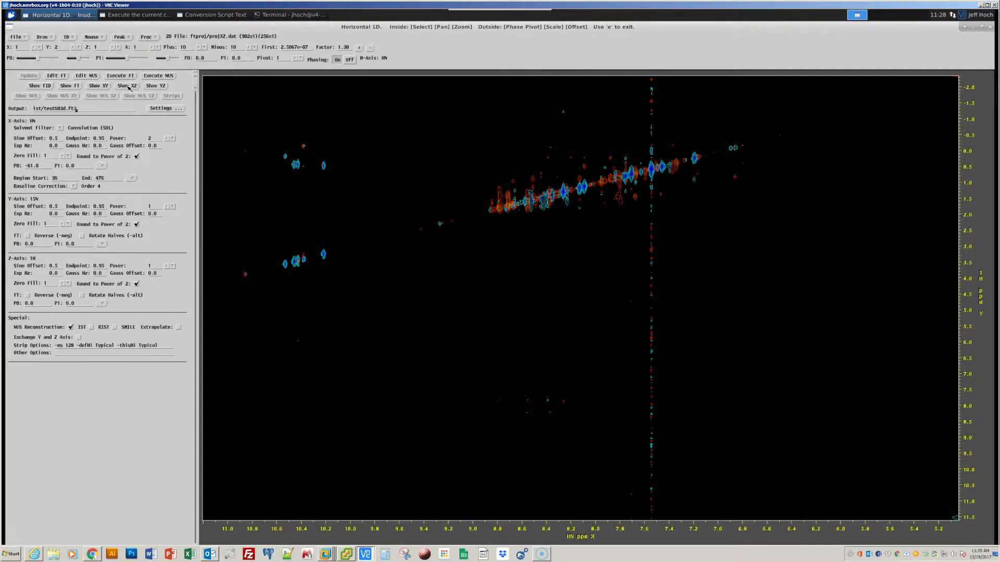
click(99, 86)
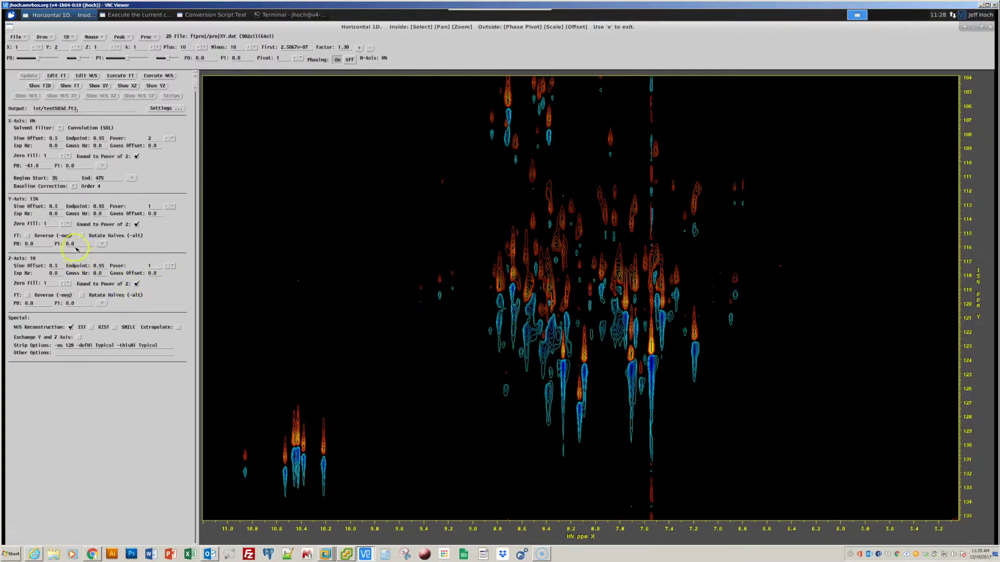
Set the 15N zero-order phase to -90.0, view projXZ.dat, and enable Rotate Halves (-alt) for 1H.
click(103, 243)
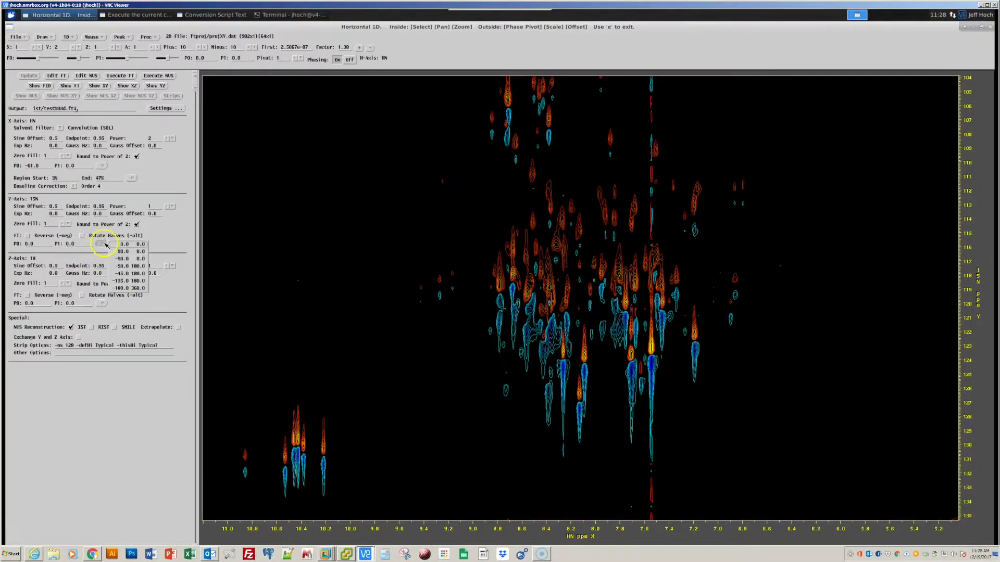
click(126, 259)
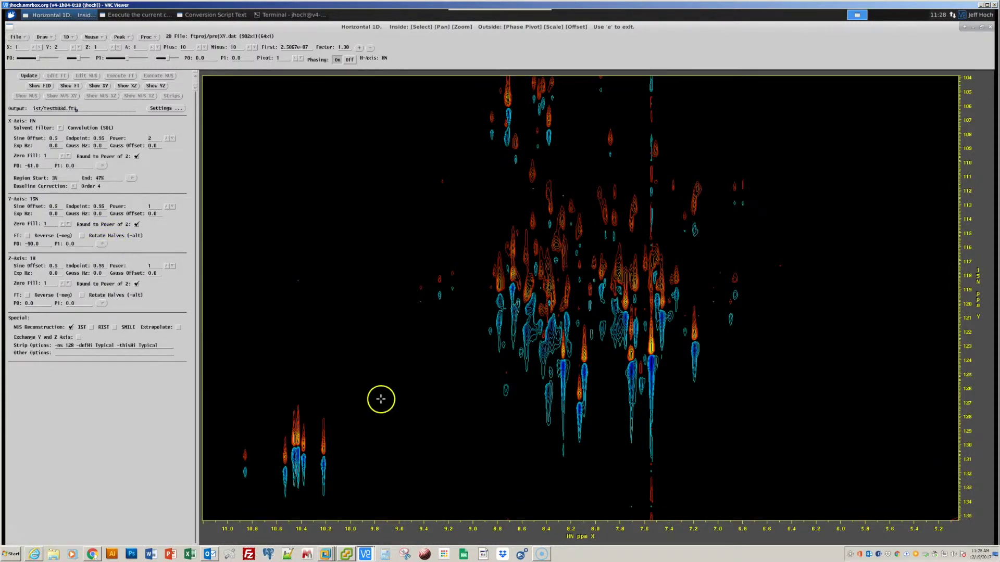
click(122, 86)
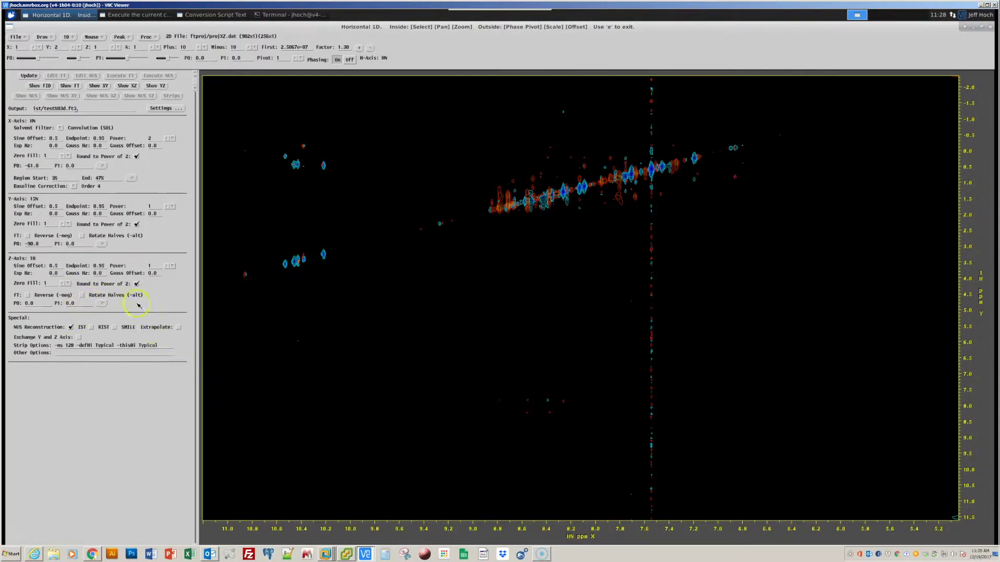
click(82, 295)
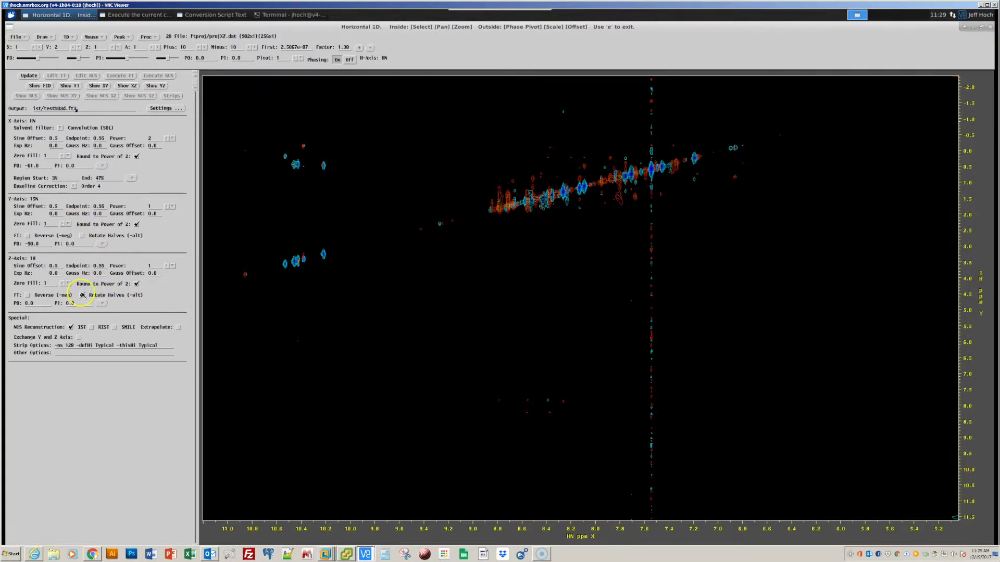
Regenerate the scripts and rerun the FT processing with the corrected phases.
click(29, 76)
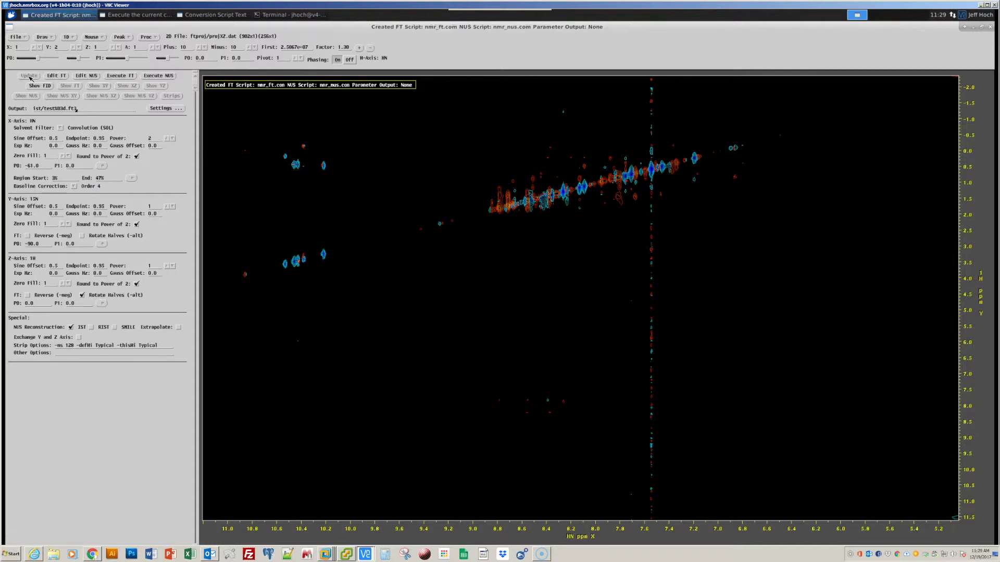
click(116, 76)
click(166, 133)
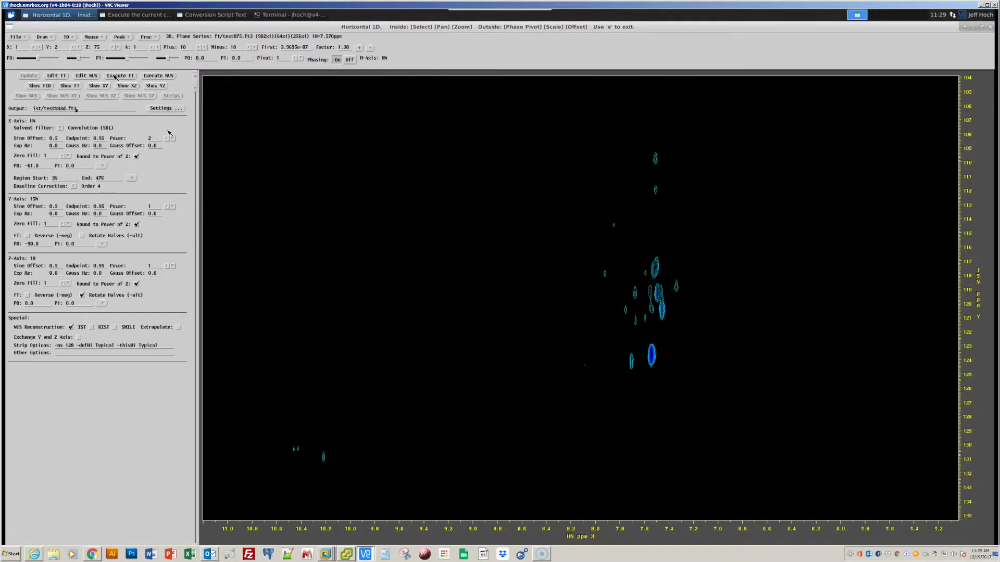
Inspect the newly phased HN–15N and HN–1H projections.
key(Down)
key(Down)
key(Down)
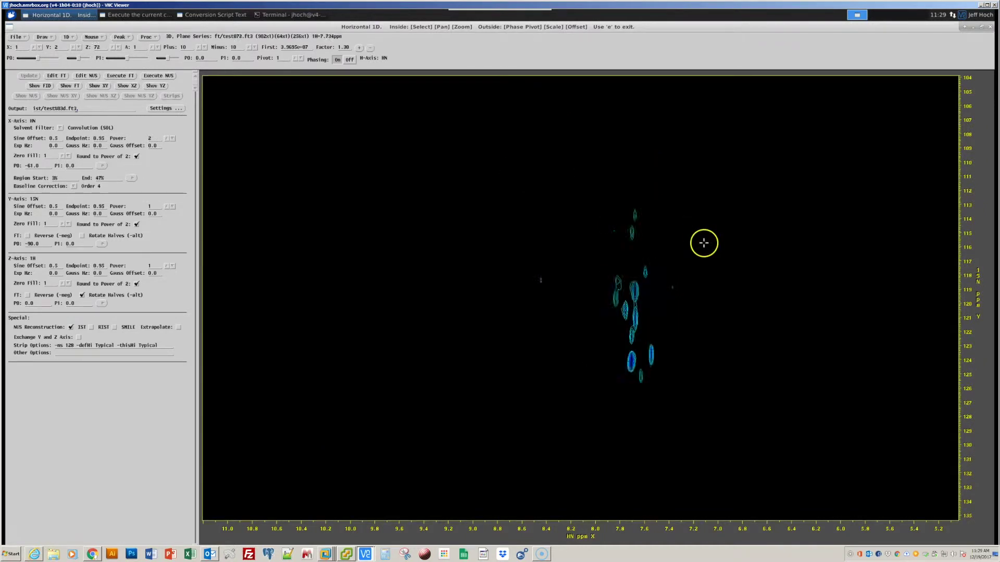
click(97, 86)
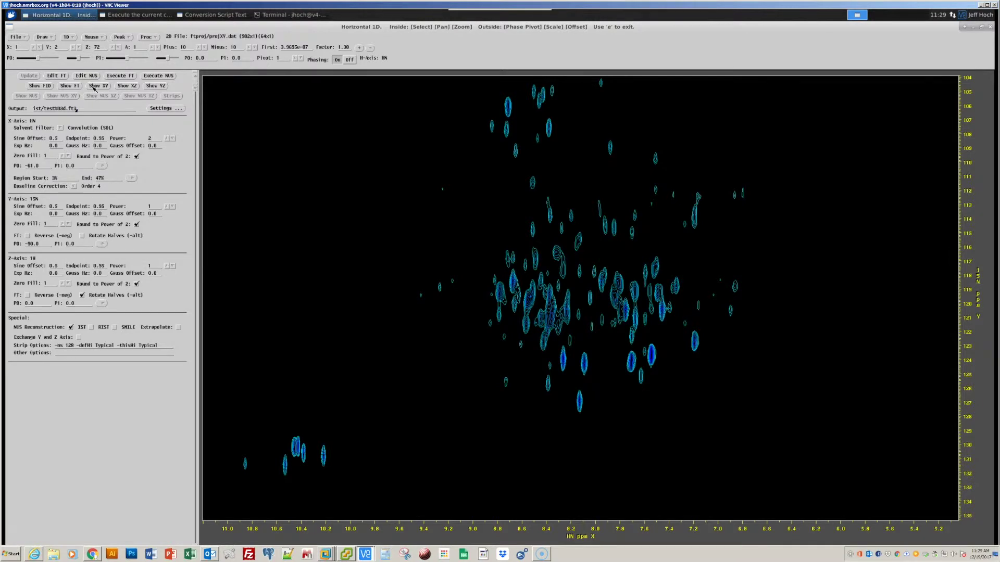
click(130, 86)
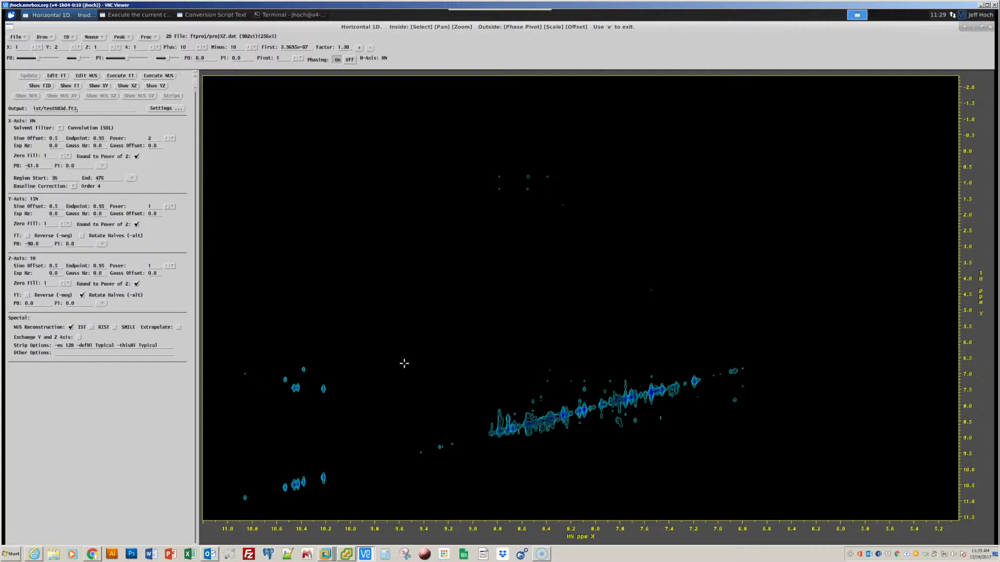
click(404, 363)
Select SMILE reconstruction, regenerate the scripts, and run the NUS reconstruction to smile/test%03d.ft3.
click(114, 327)
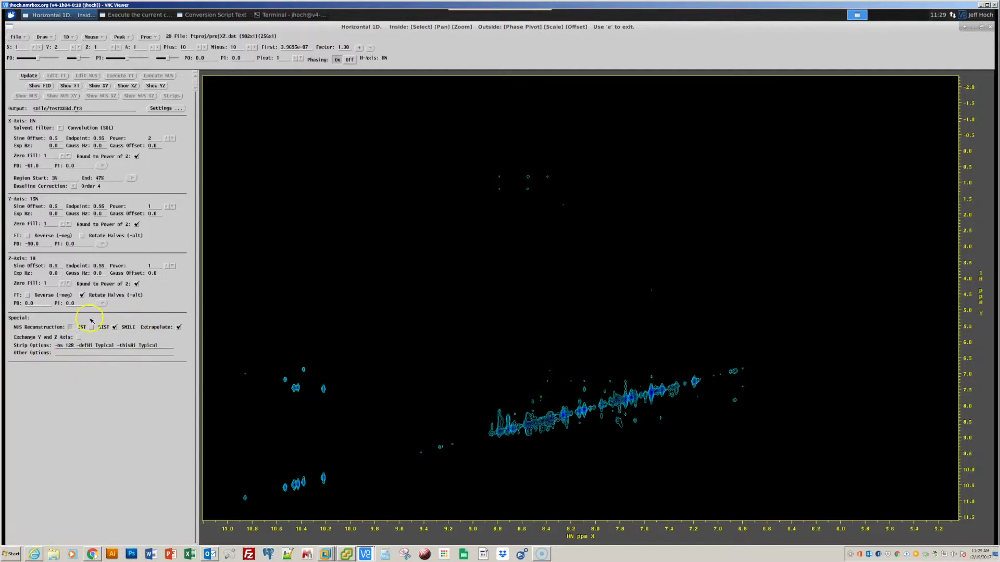
click(24, 76)
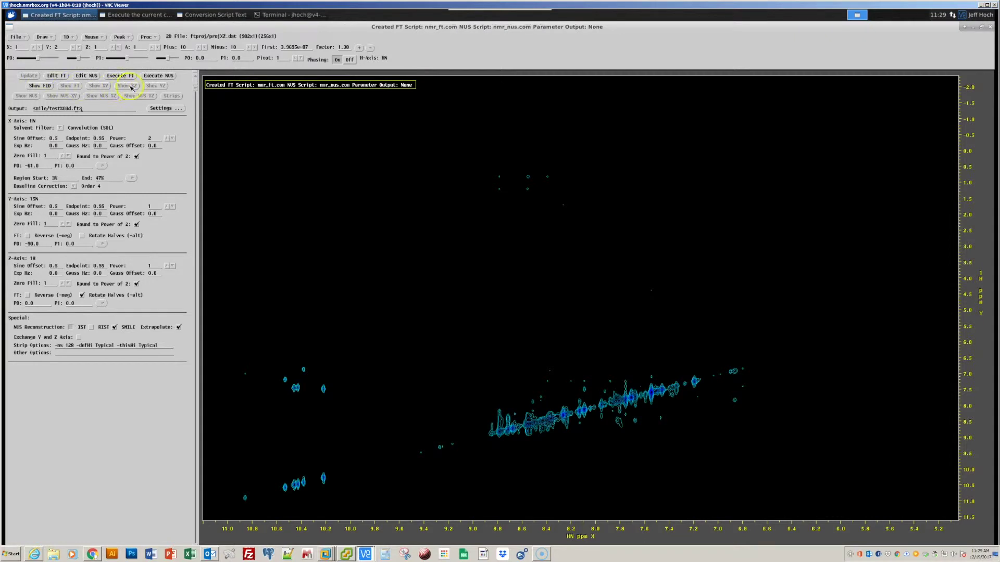
click(158, 78)
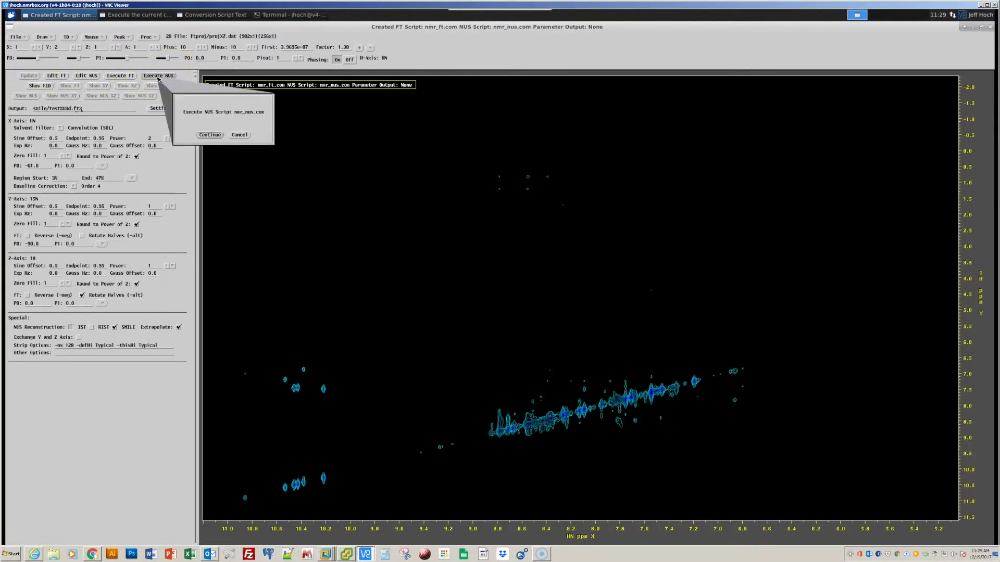
click(208, 139)
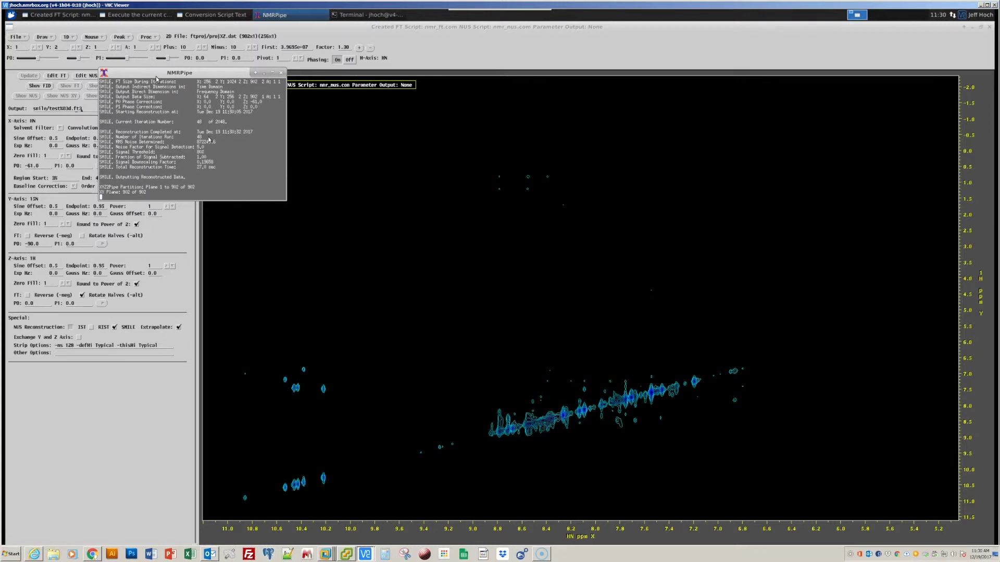
Wait for the 40-iteration SMILE run to finish and load the smile/test*.ft3 planes.
click(348, 234)
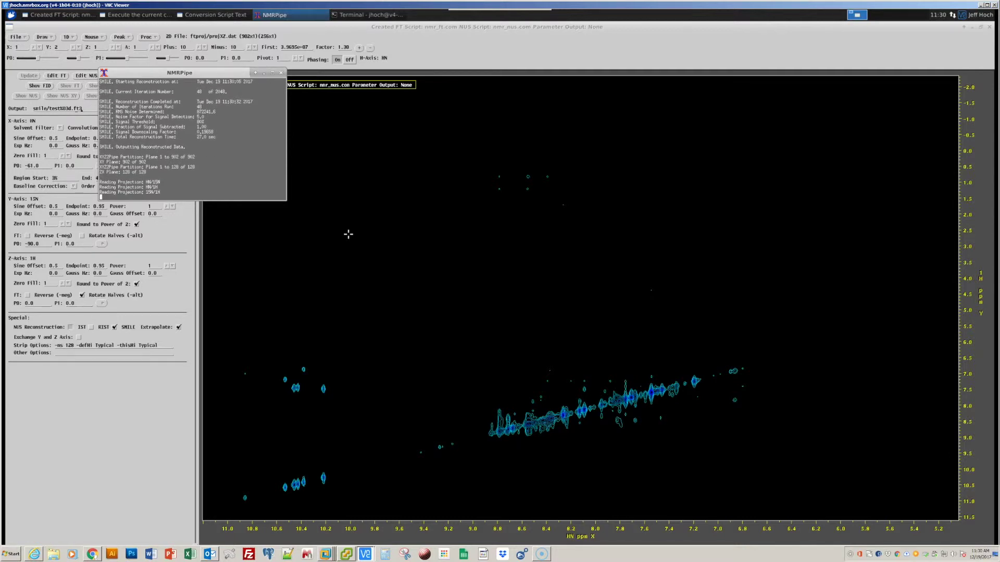
click(604, 353)
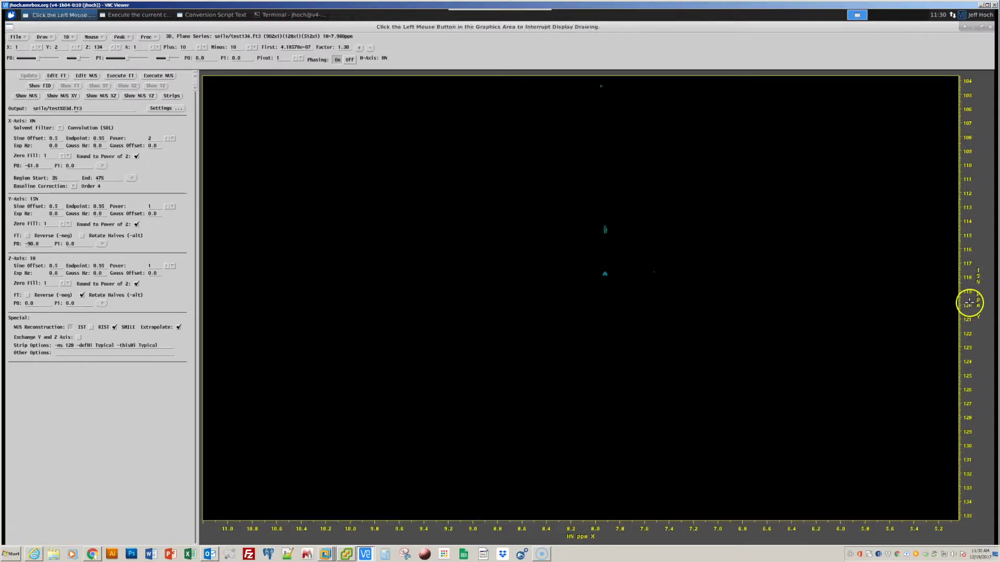
Show the SMILE HN–15N and HN–1H projections, lowering contours on each to reveal weak peaks.
click(67, 96)
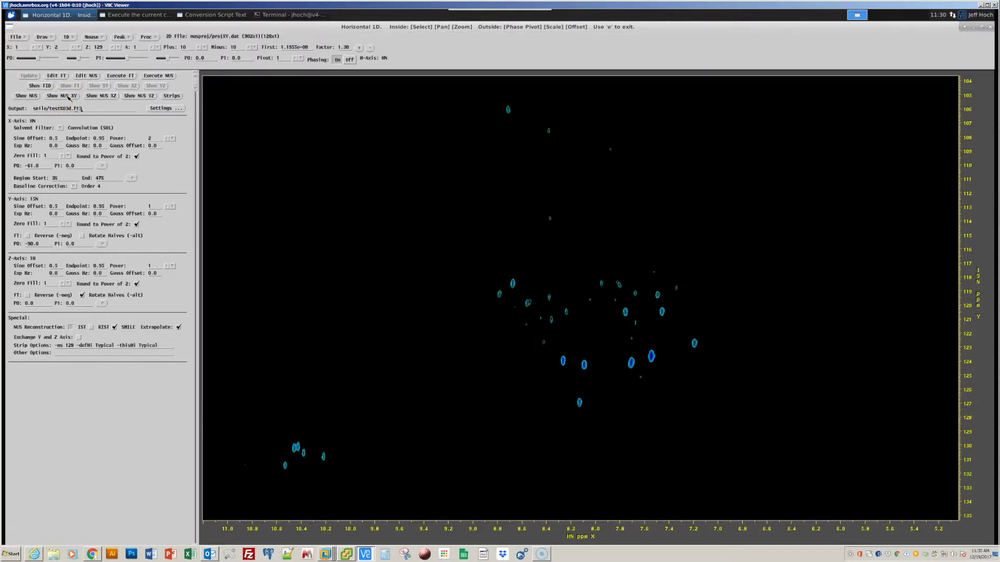
click(971, 286)
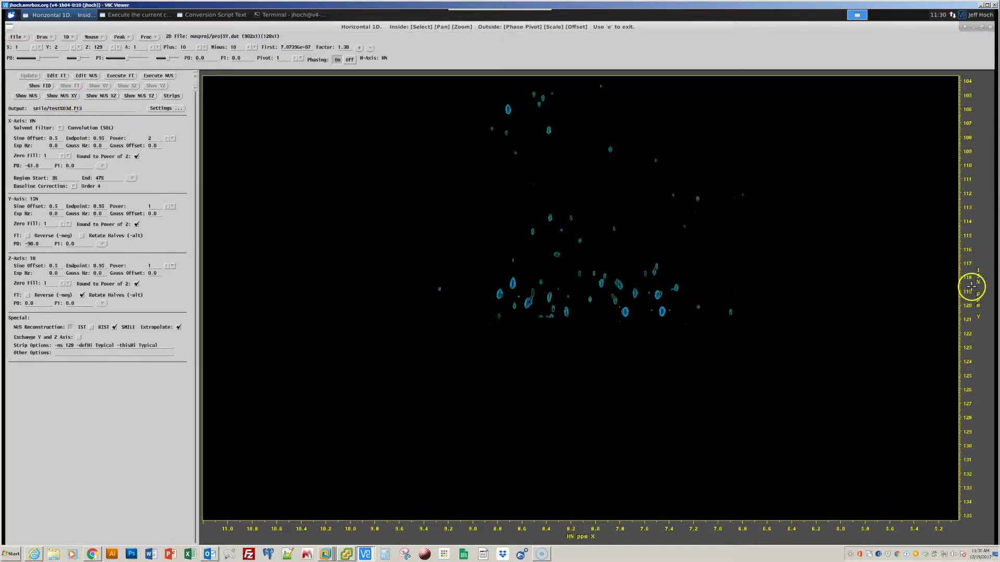
click(971, 287)
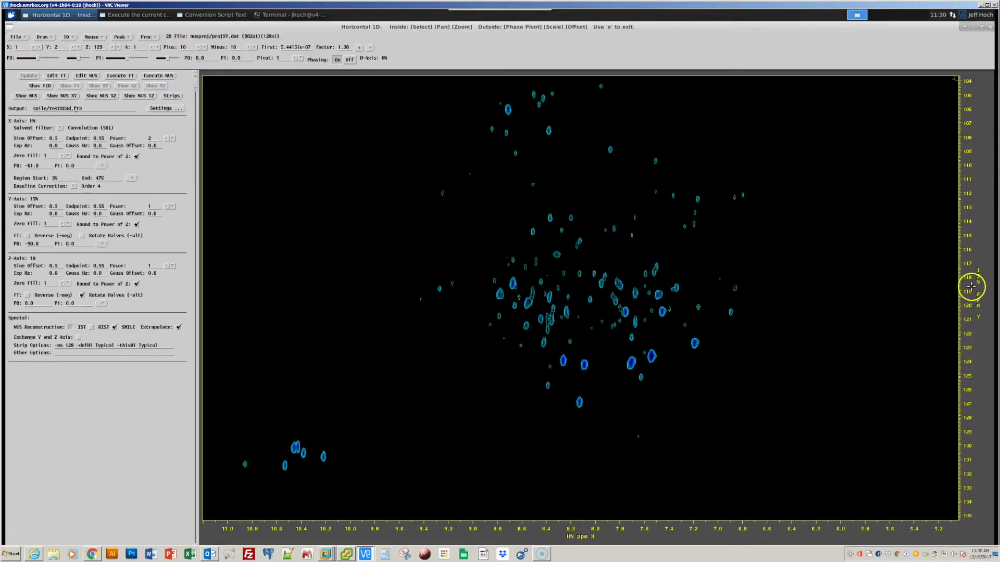
click(91, 96)
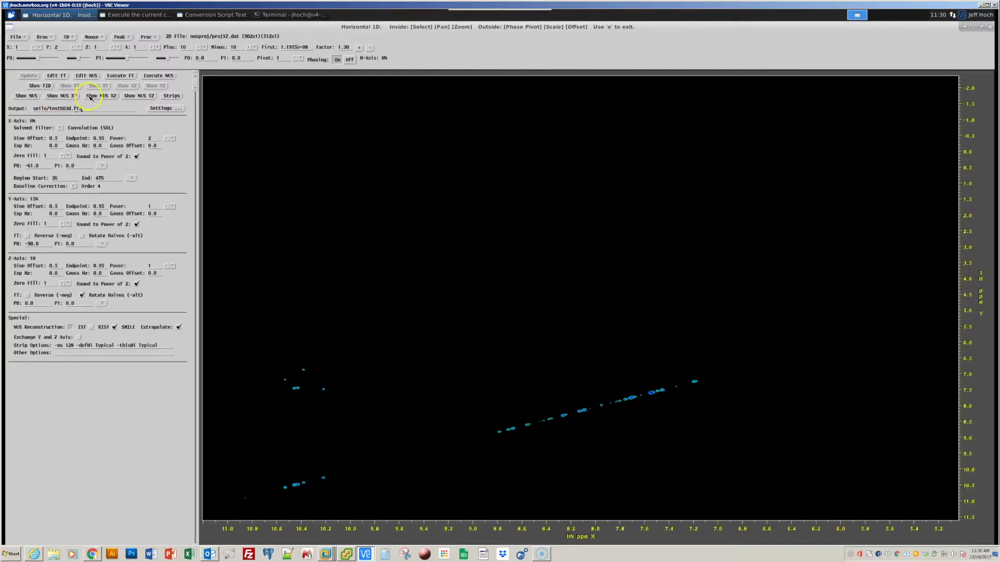
click(975, 256)
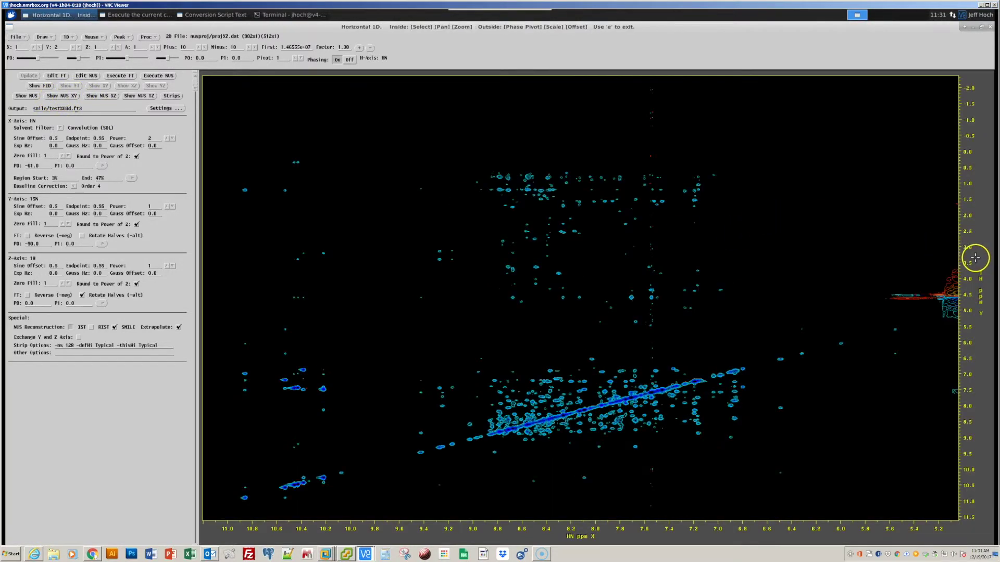
click(171, 96)
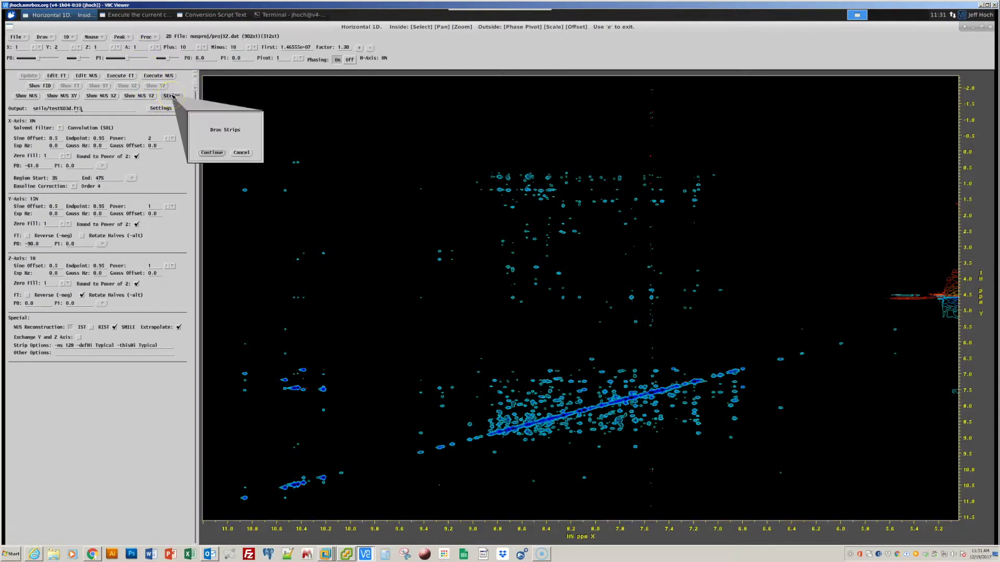
click(210, 154)
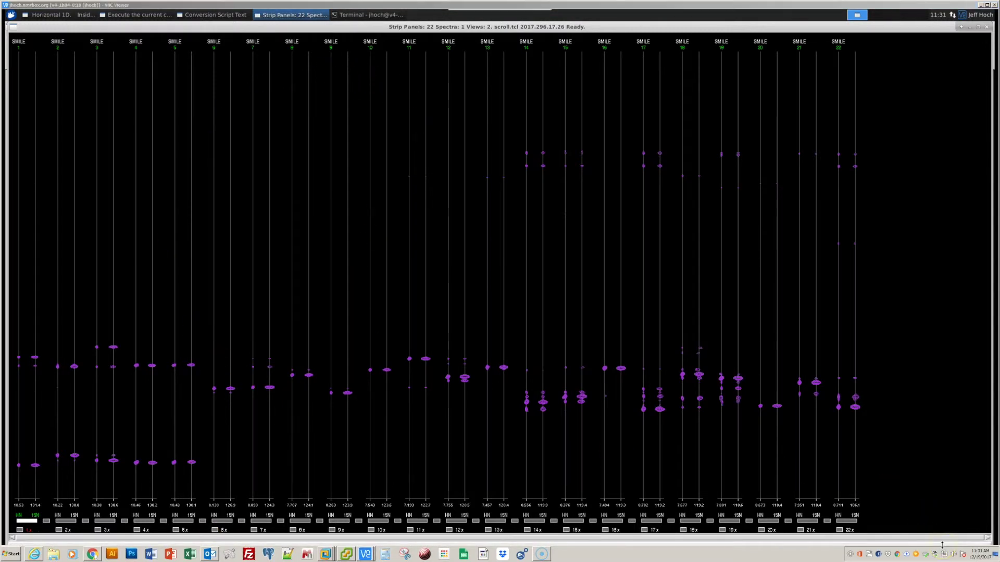
key(alt+F4)
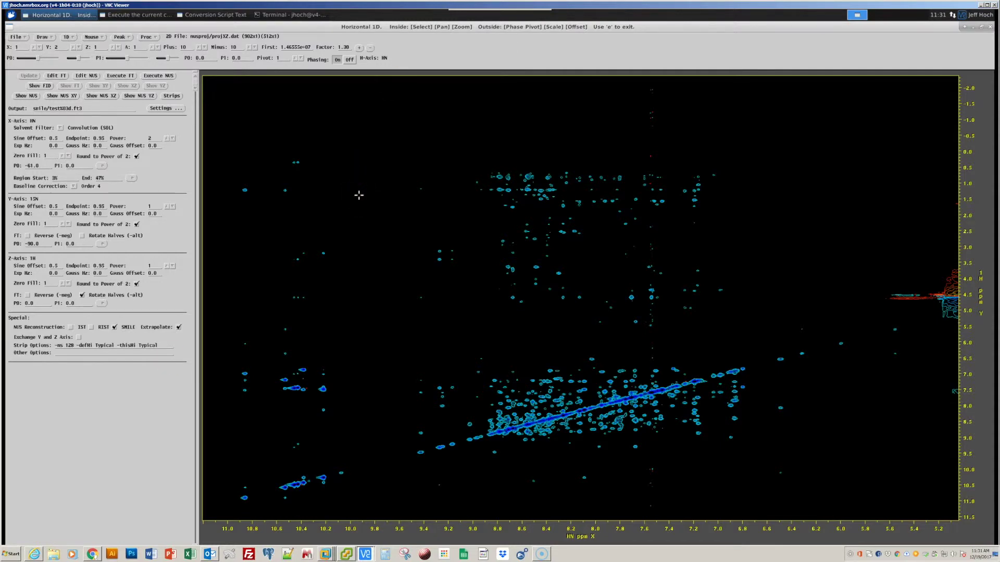
Quit NMRDraw and the Conversion Utility, then list the files and display fid.com.
key(q)
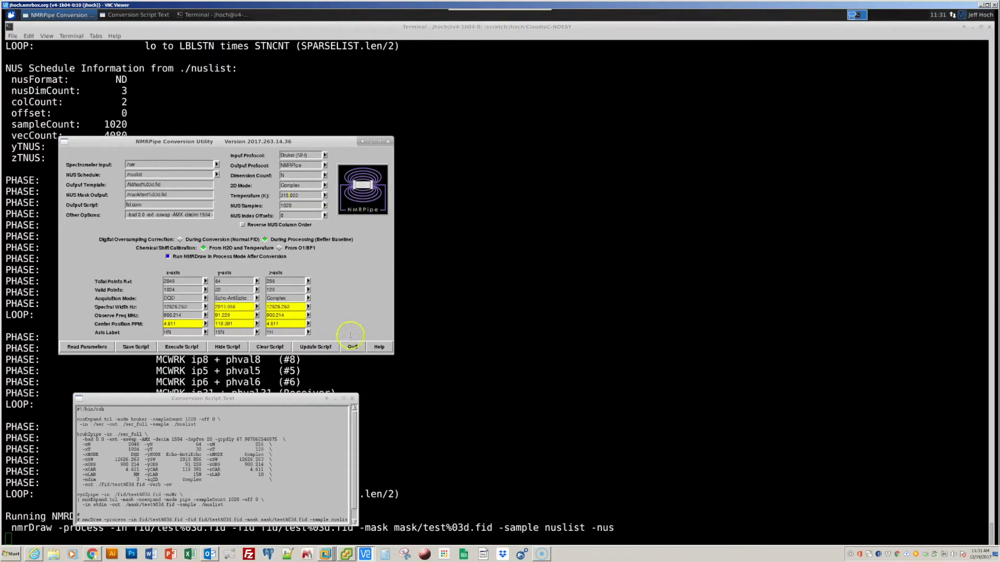
click(355, 348)
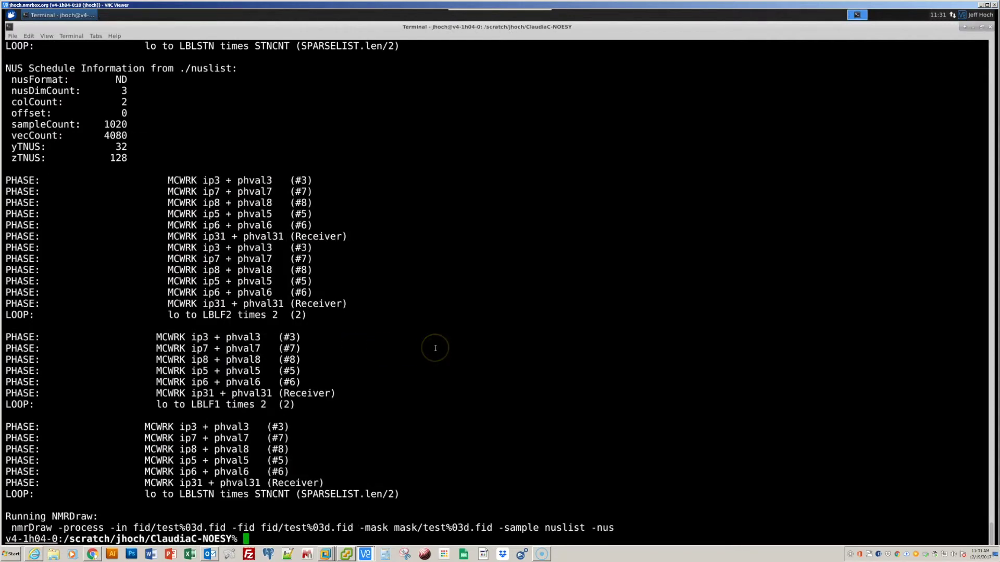
text(ls)
key(Return)
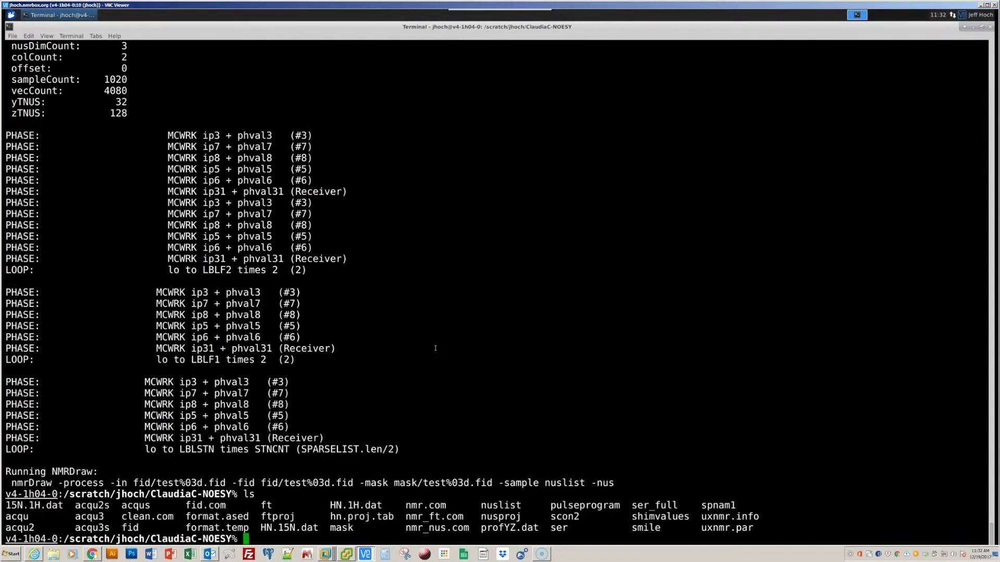
text(more fid.com)
key(Return)
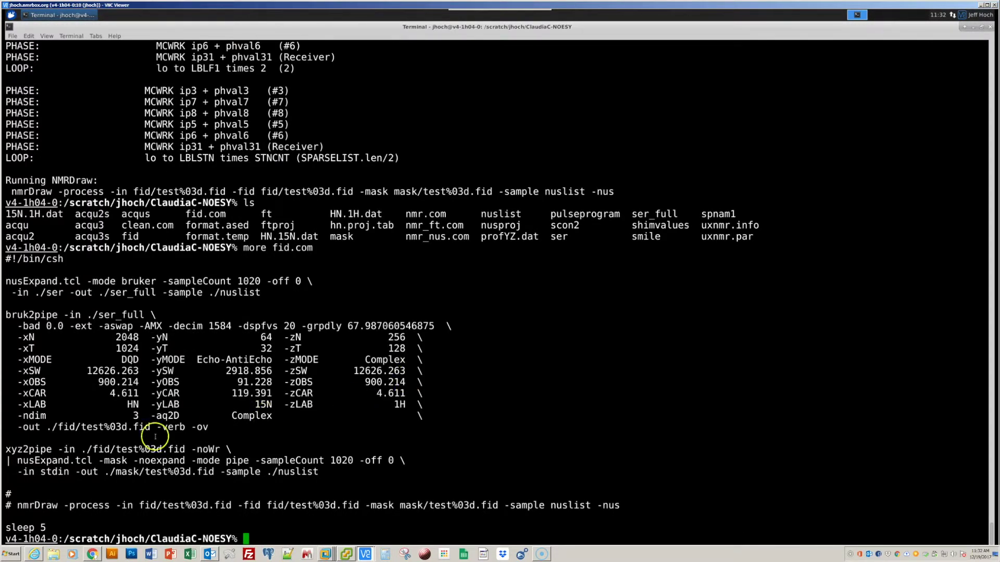
Copy the nmrDraw command from fid.com, append -extranus, and relaunch it.
drag(18, 505, 621, 507)
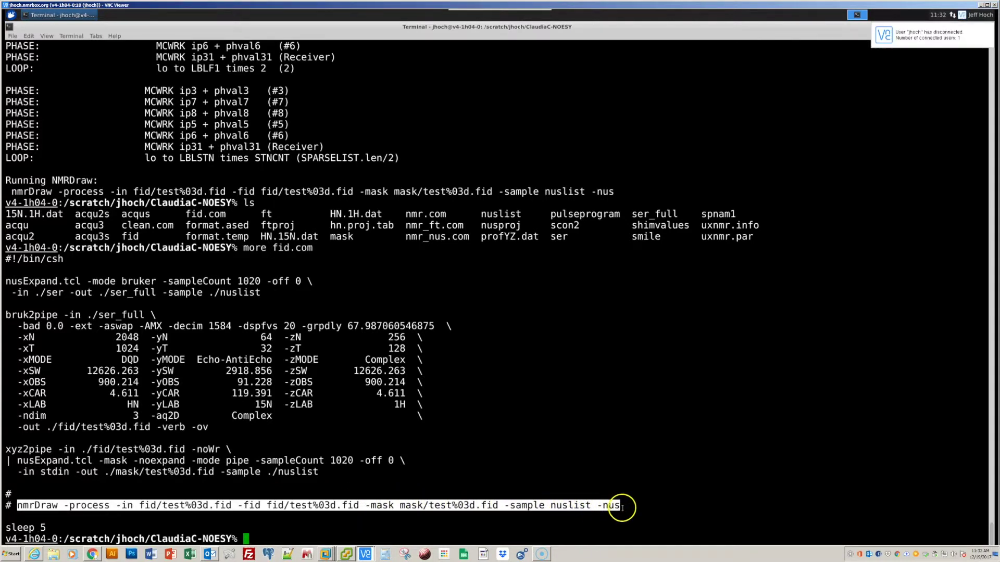
middle_click(440, 445)
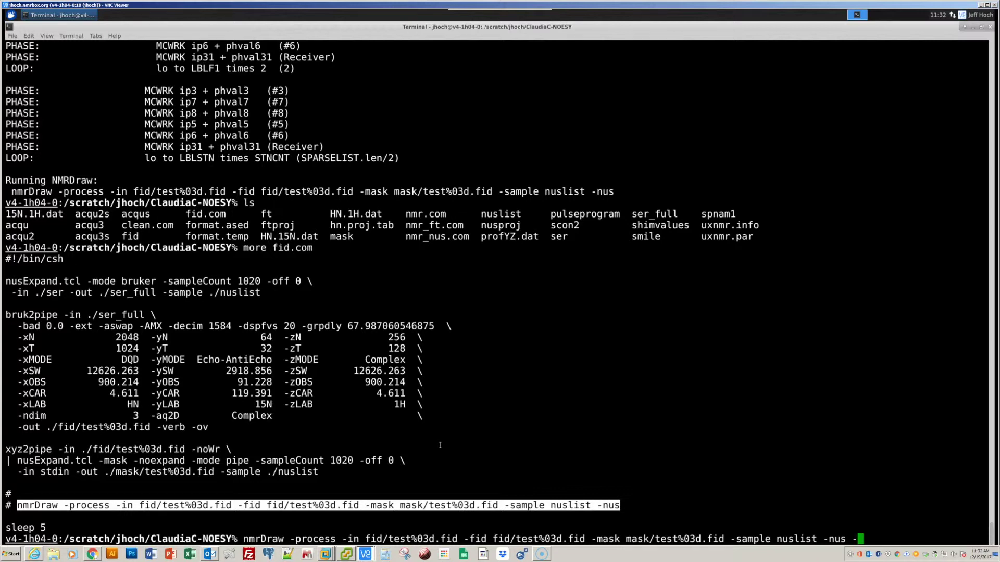
text(-extranus)
key(Return)
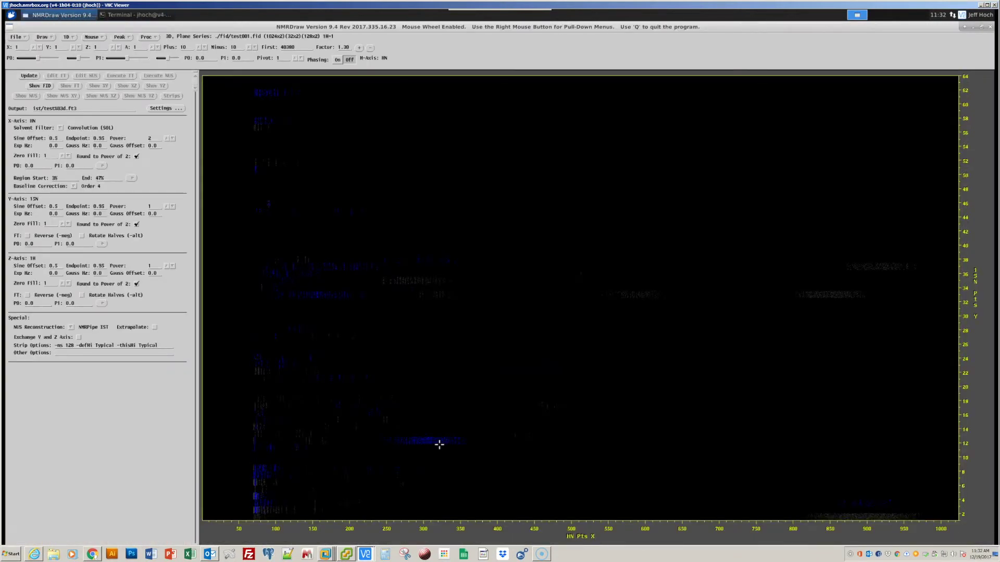
Set the NUS reconstruction method to RNMRTK MEM with extrapolation, writing to the maxent folder.
click(273, 453)
click(78, 337)
right_click(73, 329)
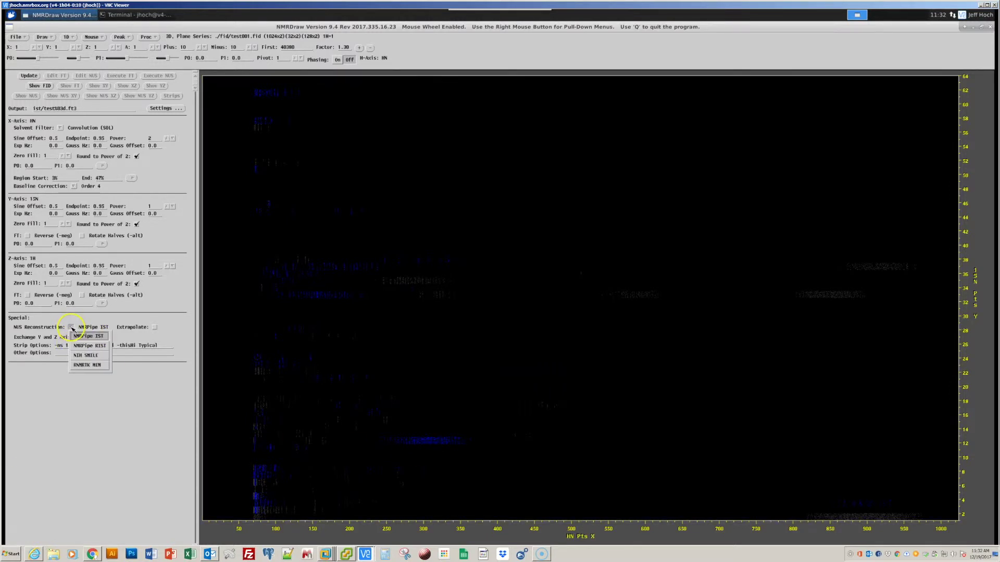
click(101, 365)
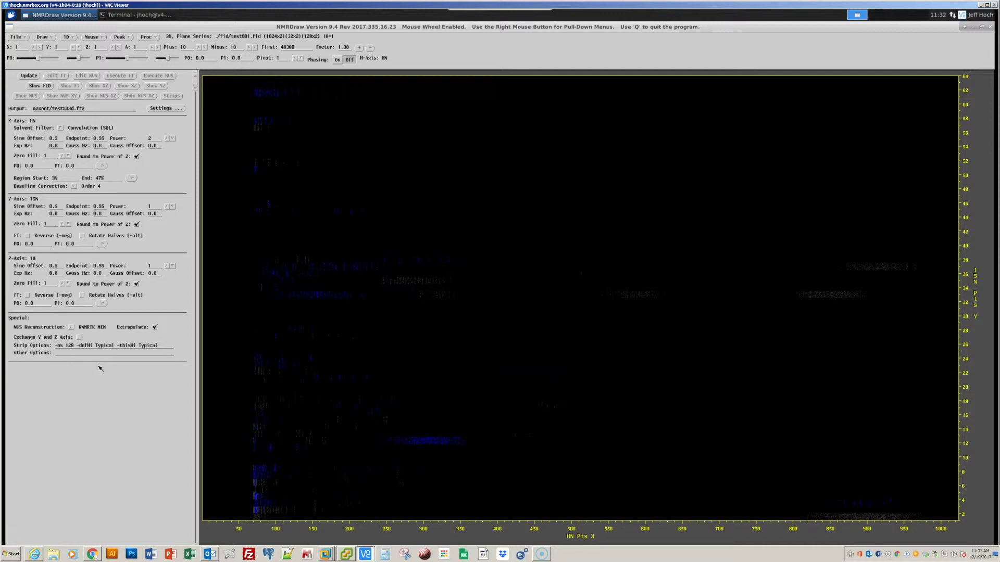
Show a horizontal 1D trace of a raw FID row and Fourier transform it.
key(h)
click(551, 303)
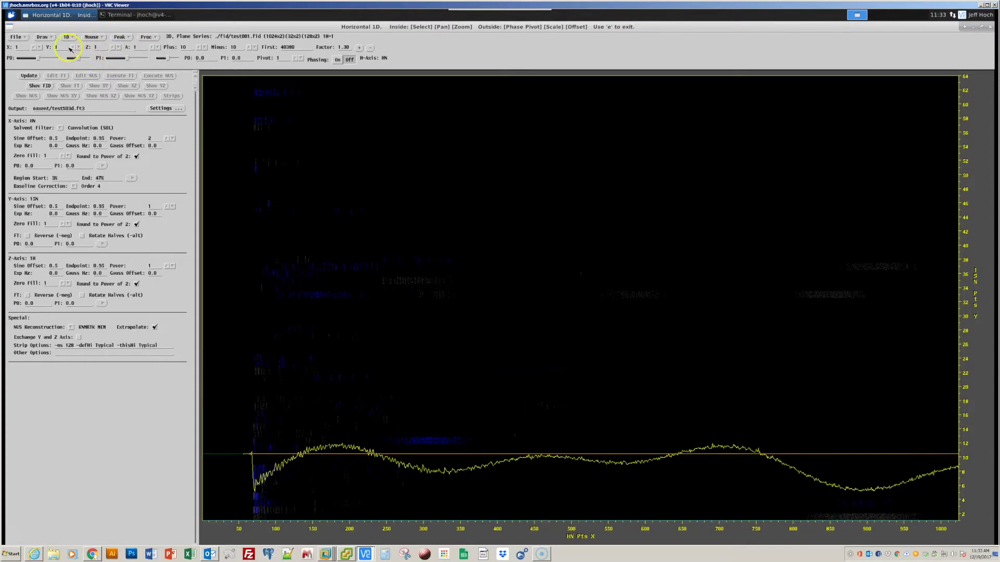
click(73, 48)
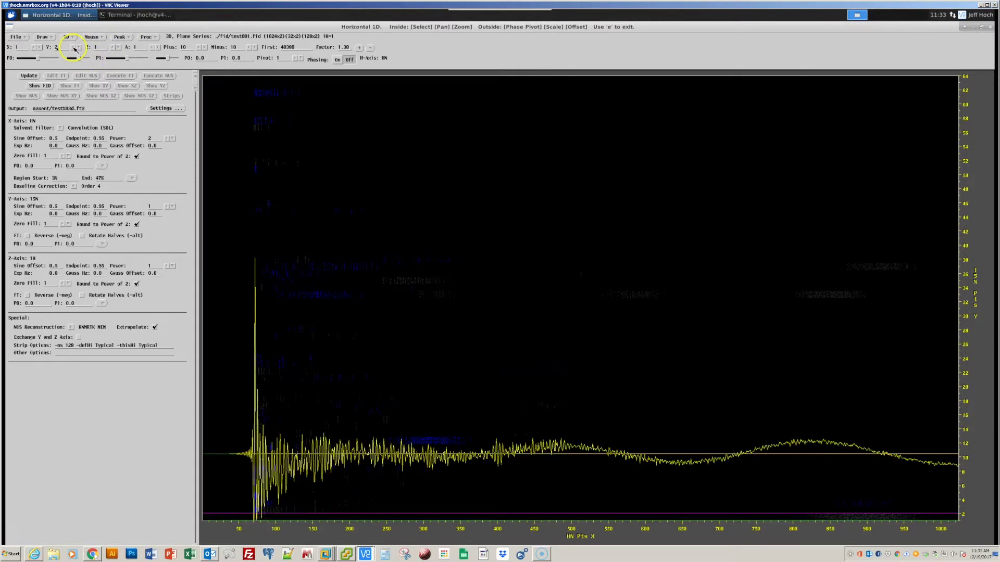
click(146, 37)
click(152, 52)
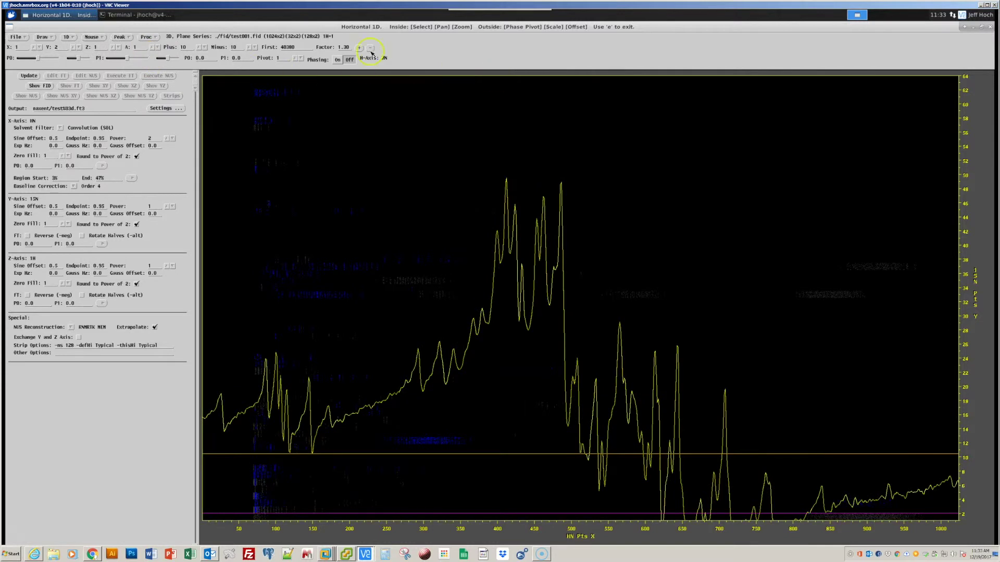
Phase the HN trace interactively to a zero-order phase of -60.
click(338, 59)
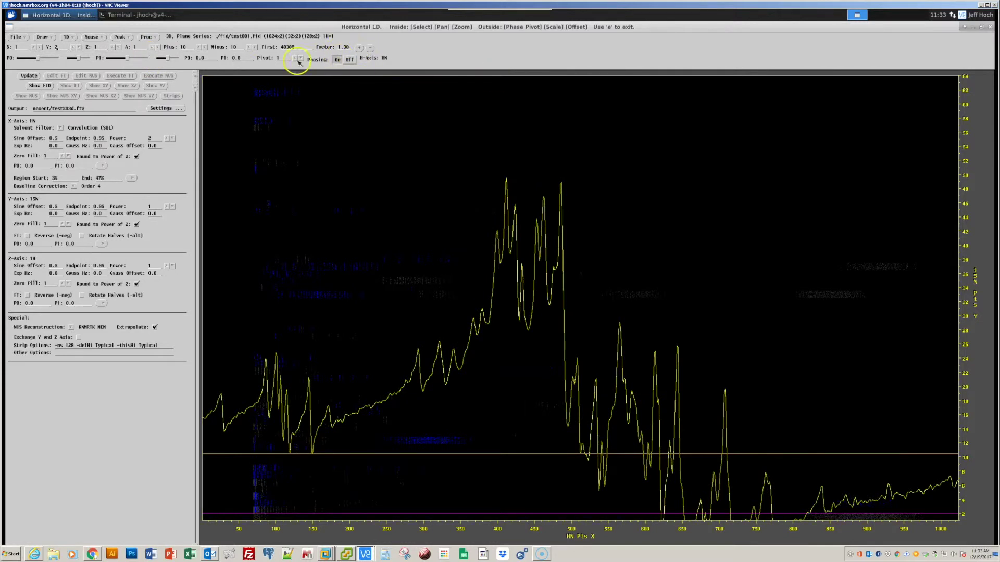
click(38, 59)
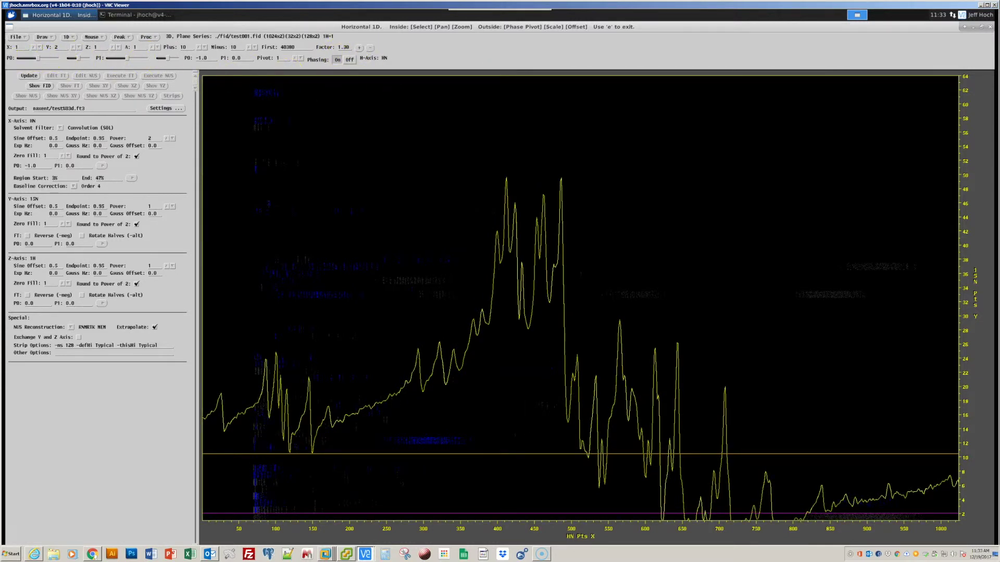
click(36, 58)
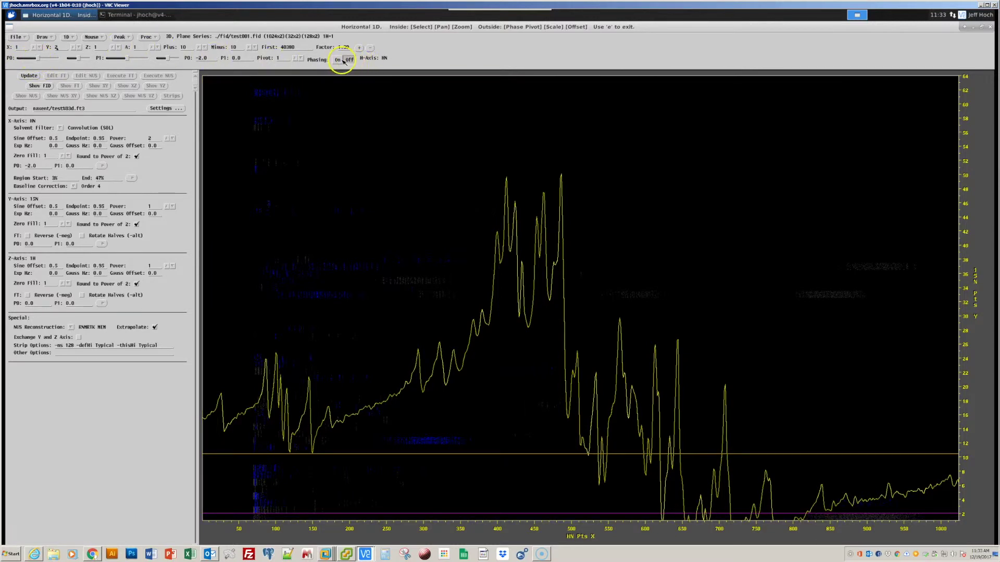
mouse_move(31, 57)
mouse_down()
mouse_move(43, 58)
mouse_move(30, 62)
mouse_up()
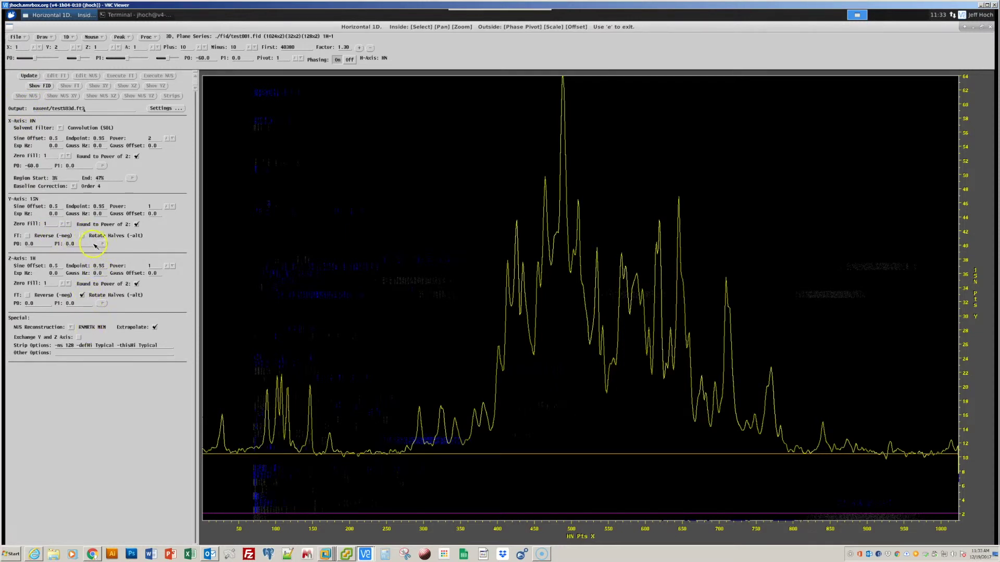
Set the 15N zero-order phase to -90 and regenerate nmr_ft.com and nmr_nus.com.
click(101, 243)
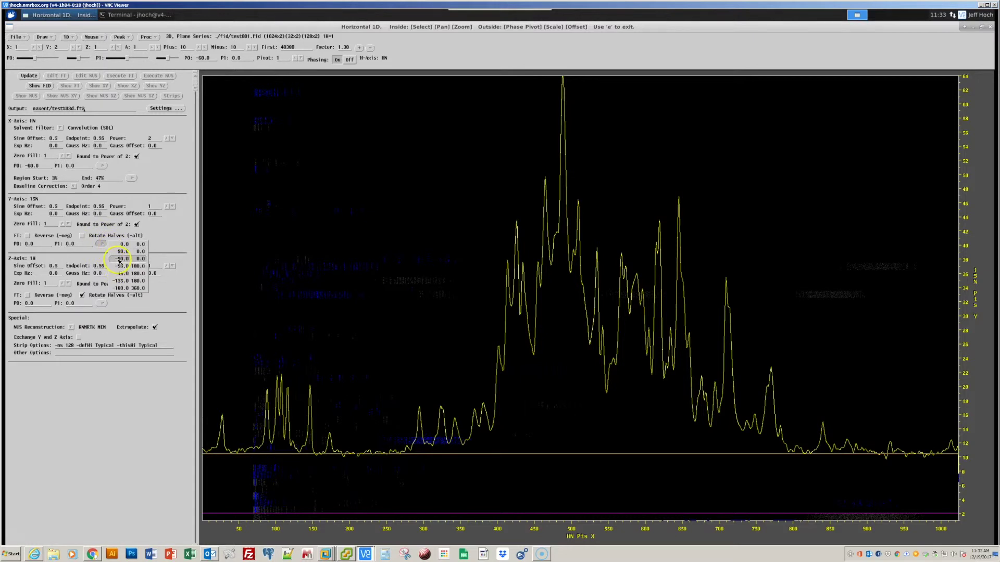
click(121, 259)
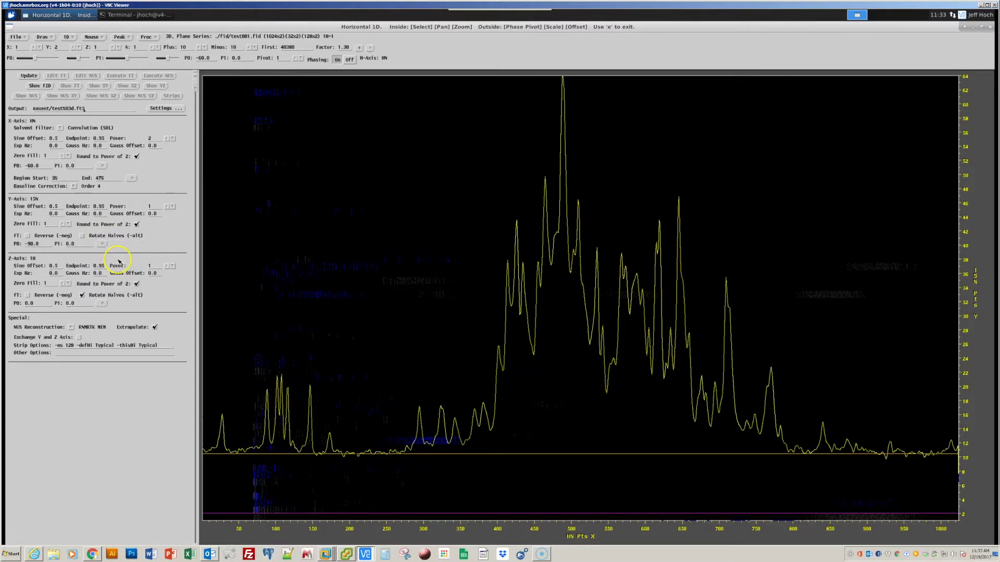
click(29, 76)
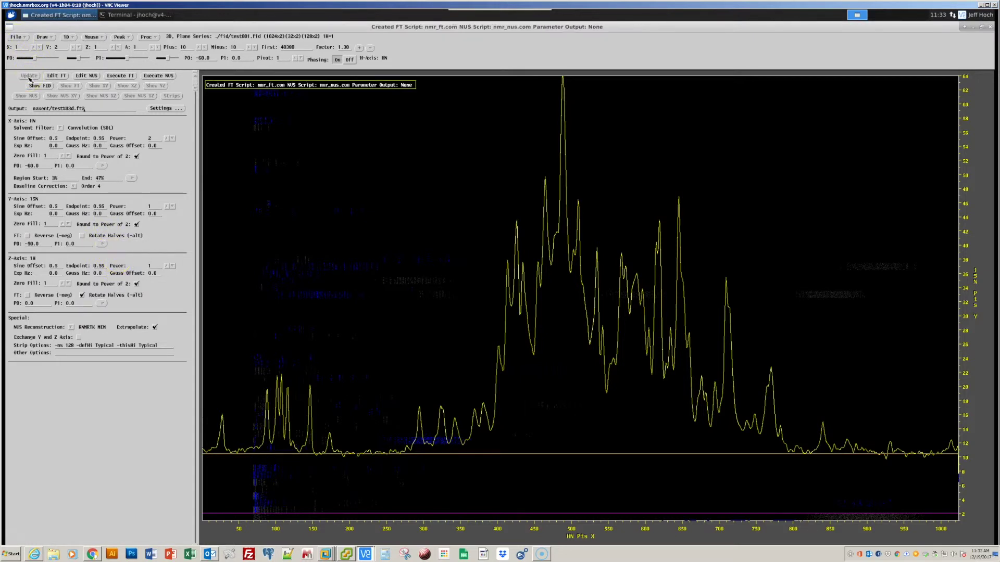
Review the nmr_nus.com script, then run the RNMRTK MaxEnt reconstruction of all planes.
click(165, 76)
click(98, 77)
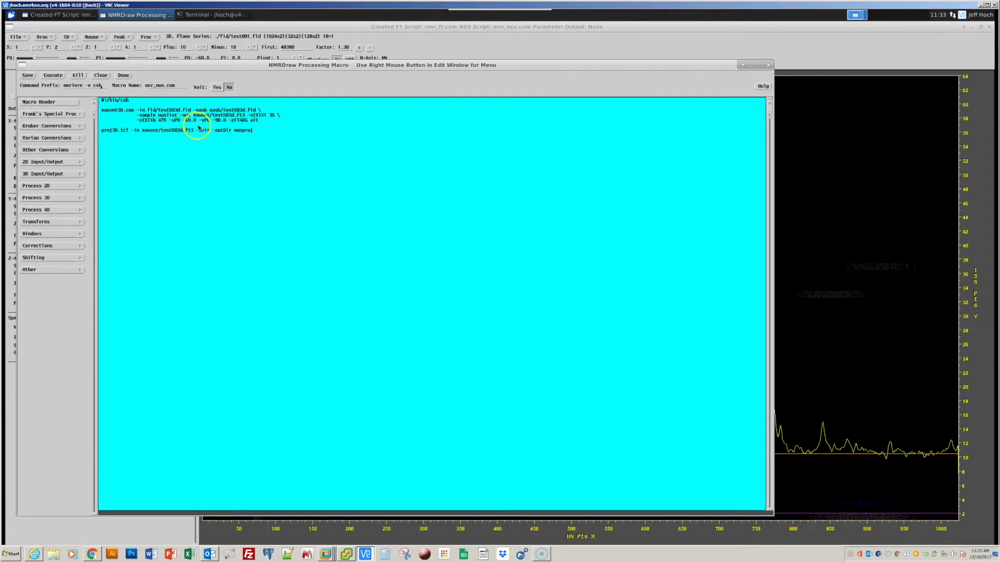
click(124, 76)
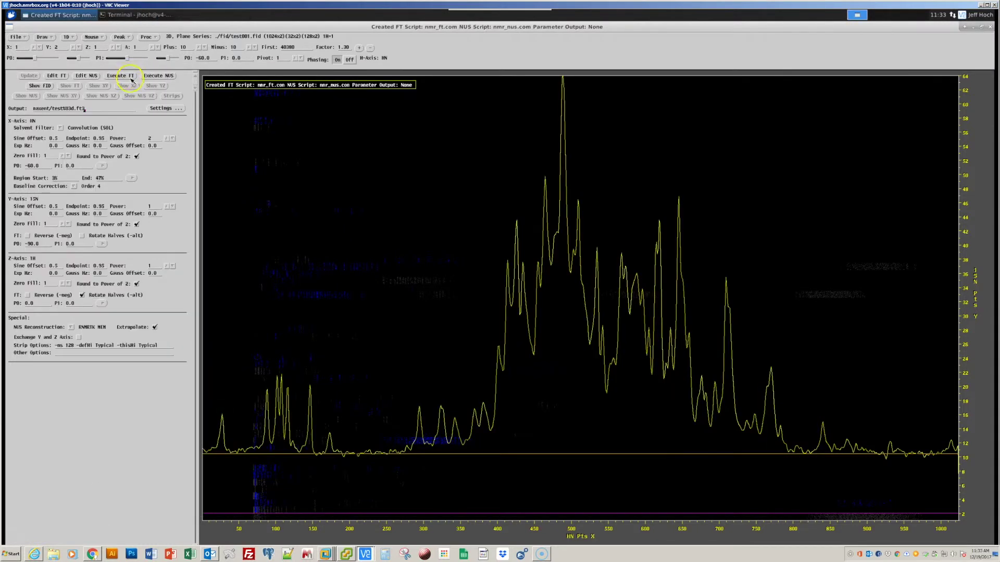
click(168, 77)
click(218, 133)
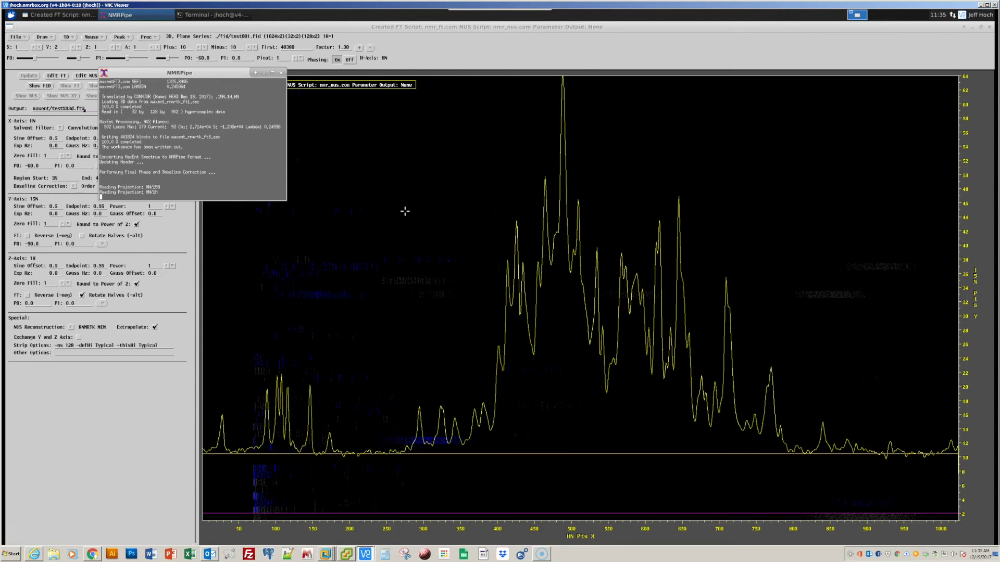
Display plane 055 of the finished MaxEnt reconstruction from maxent/test*.ft3.
click(251, 223)
Draw per-residue strips comparing the SMILE and MAXENT reconstructions.
scroll(662, 221, down, 6)
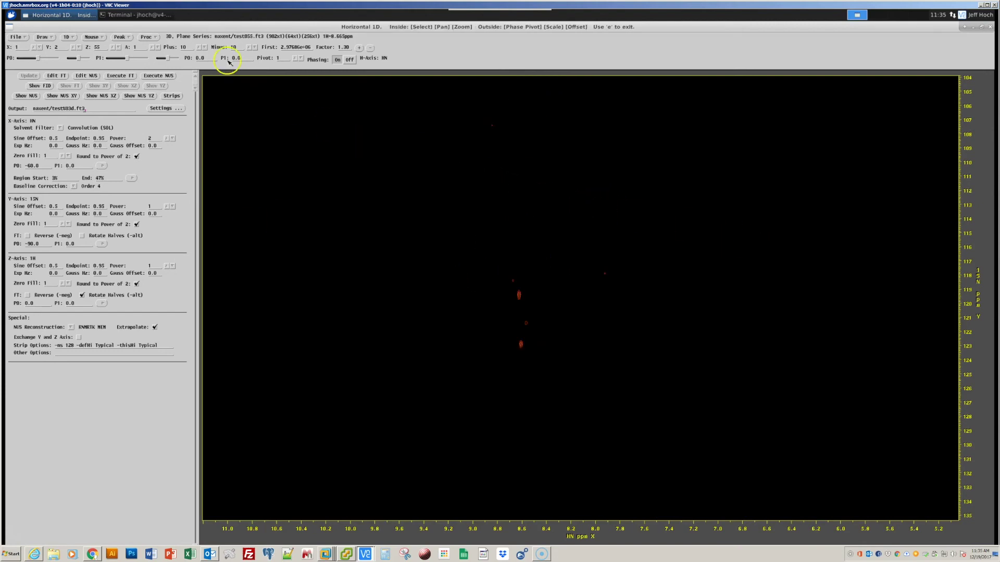
click(169, 98)
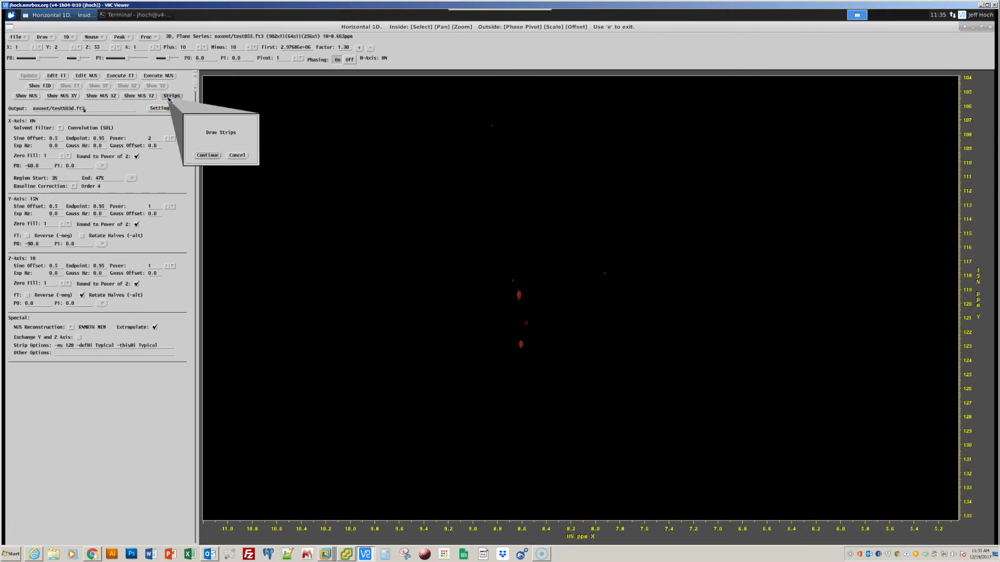
click(207, 155)
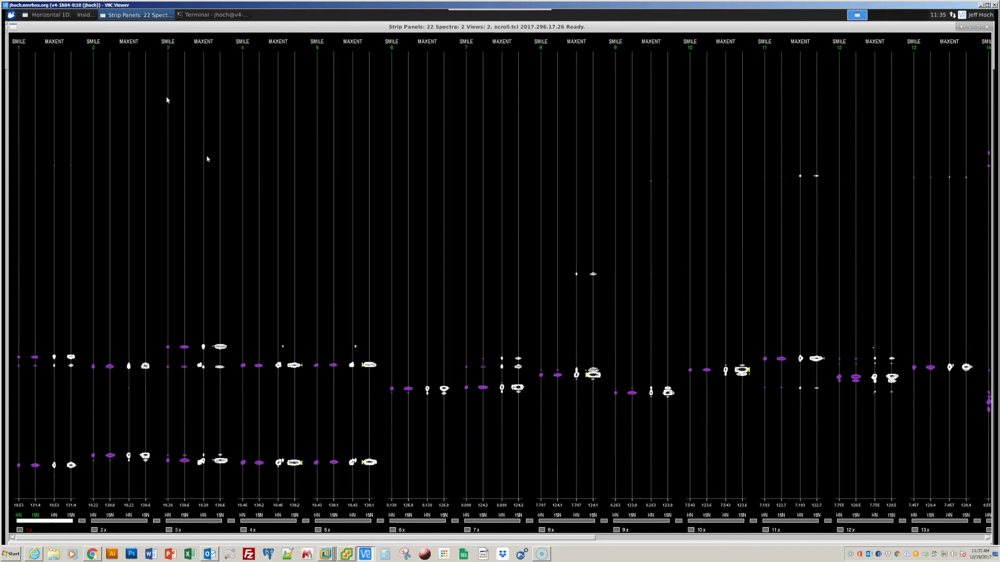
Scroll the strip panel horizontally to review all 22 SMILE/MAXENT strips.
drag(364, 398, 391, 411)
click(190, 539)
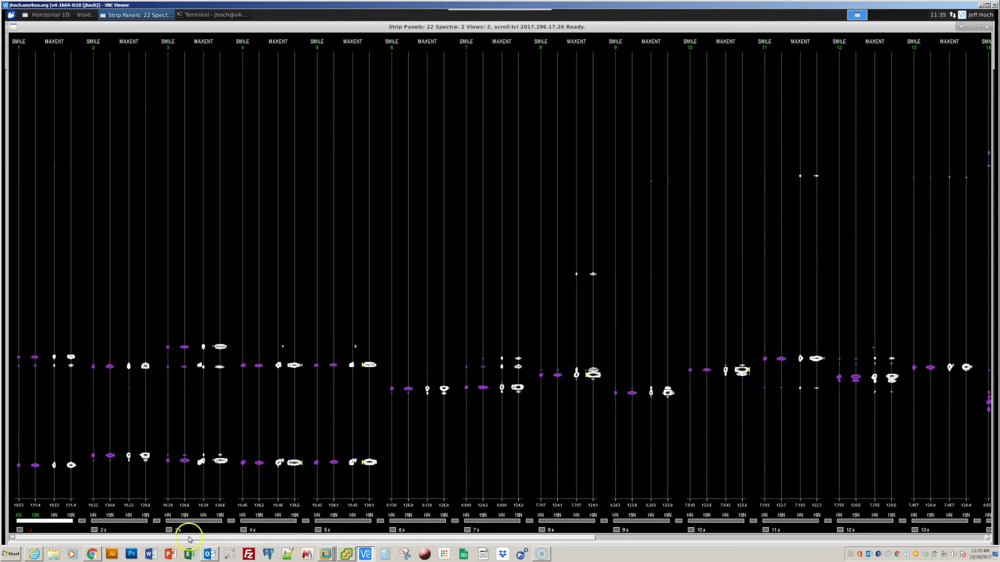
drag(190, 539, 595, 520)
click(386, 556)
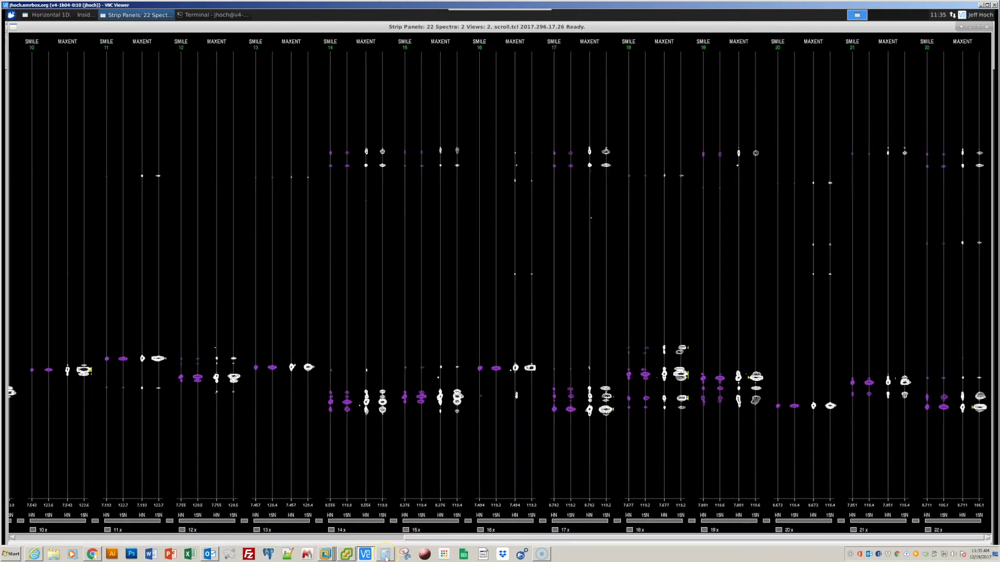